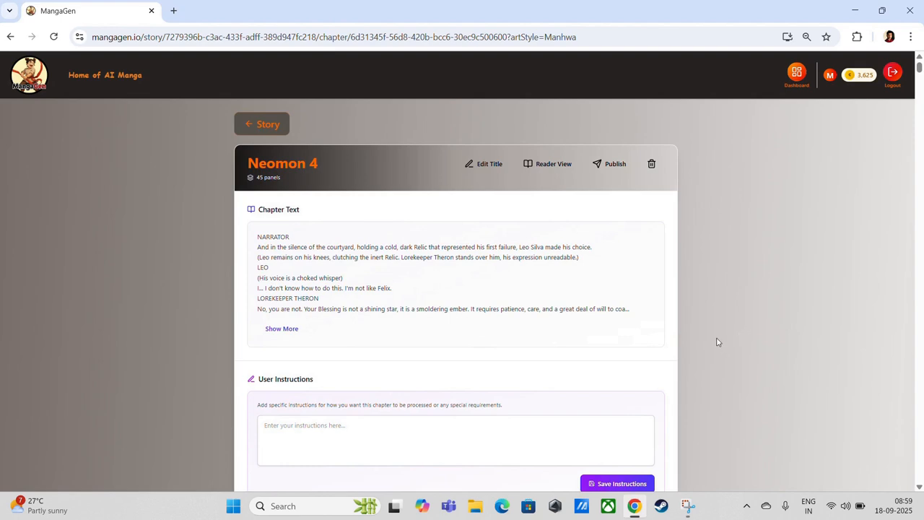
Find Panel 1 on the chapter page and open its Edit Panel 1 editor in a new tab
{"action": "scroll", "coordinate": [728, 322], "scroll_direction": "down", "scroll_amount": 1}
{"action": "scroll", "coordinate": [728, 326], "scroll_direction": "down", "scroll_amount": 12}
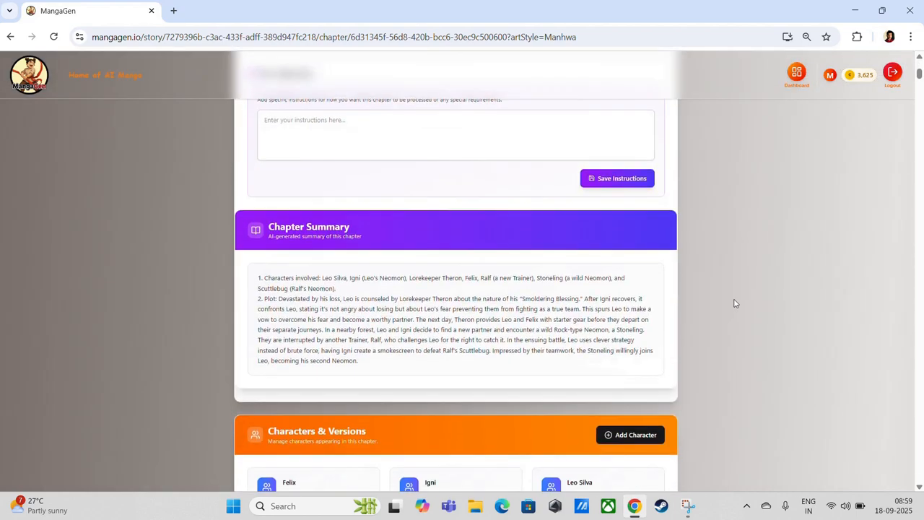
{"action": "scroll", "coordinate": [733, 299], "scroll_direction": "down", "scroll_amount": 12}
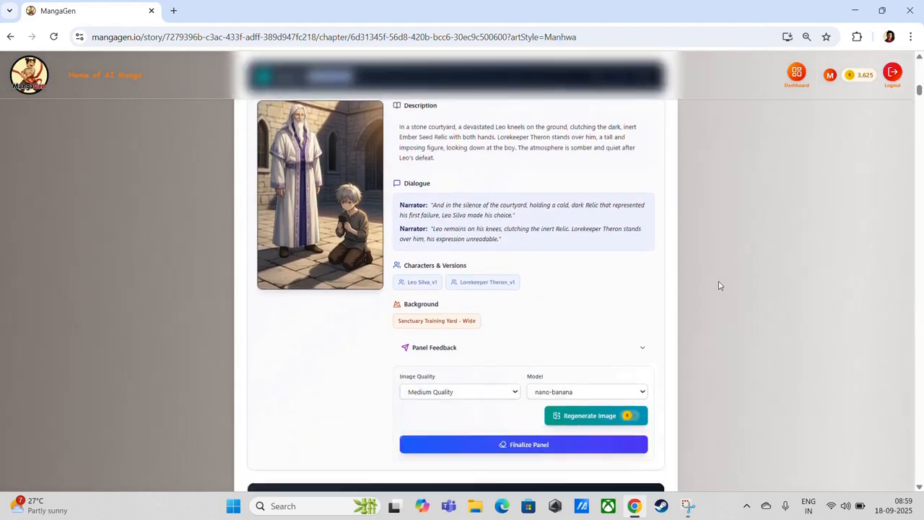
{"action": "scroll", "coordinate": [617, 215], "scroll_direction": "down", "scroll_amount": 18}
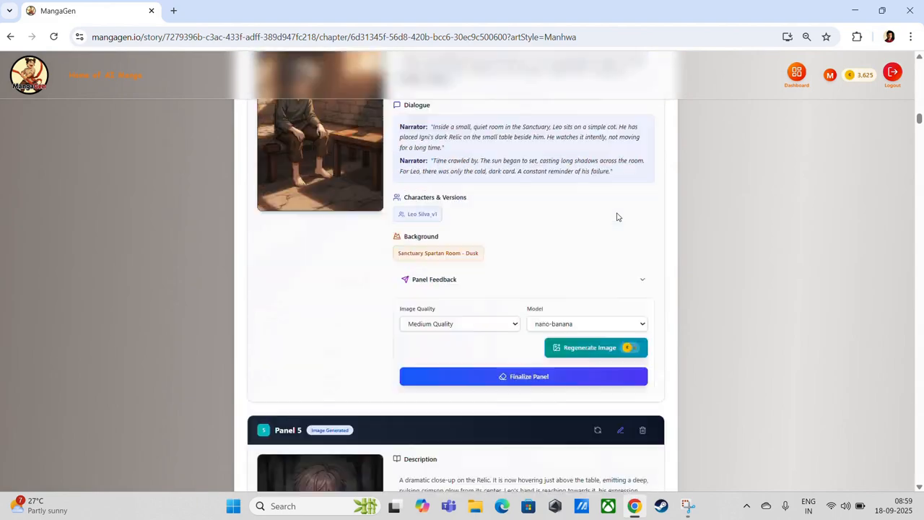
{"action": "scroll", "coordinate": [617, 215], "scroll_direction": "down", "scroll_amount": 15}
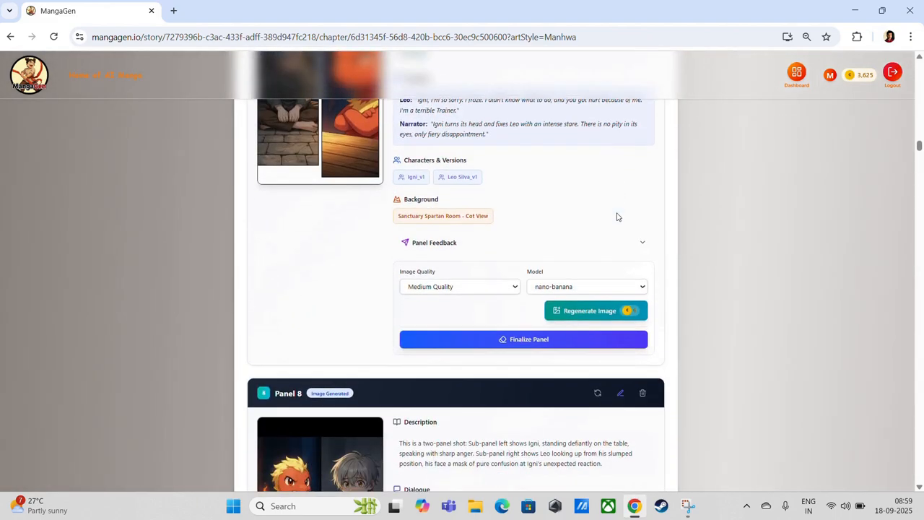
{"action": "scroll", "coordinate": [616, 215], "scroll_direction": "down", "scroll_amount": 9}
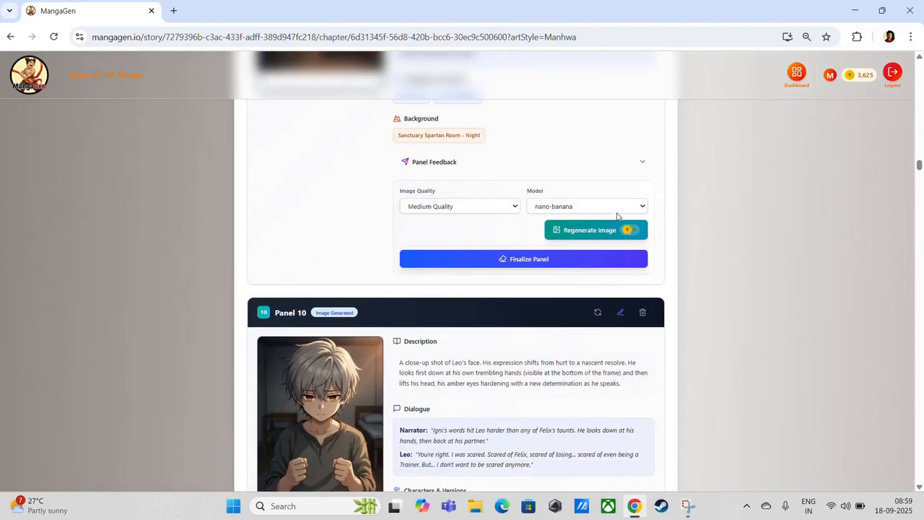
{"action": "scroll", "coordinate": [570, 204], "scroll_direction": "down", "scroll_amount": 17}
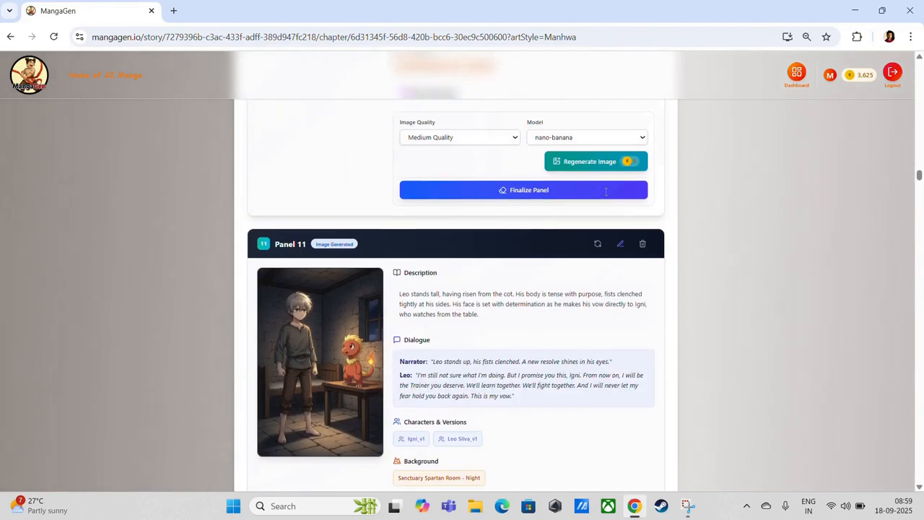
{"action": "scroll", "coordinate": [605, 194], "scroll_direction": "down", "scroll_amount": 20}
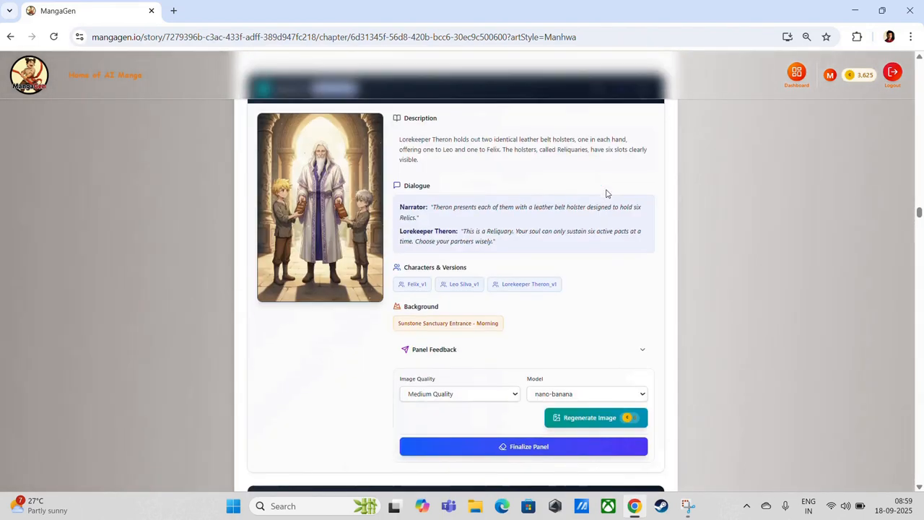
{"action": "scroll", "coordinate": [606, 193], "scroll_direction": "down", "scroll_amount": 20}
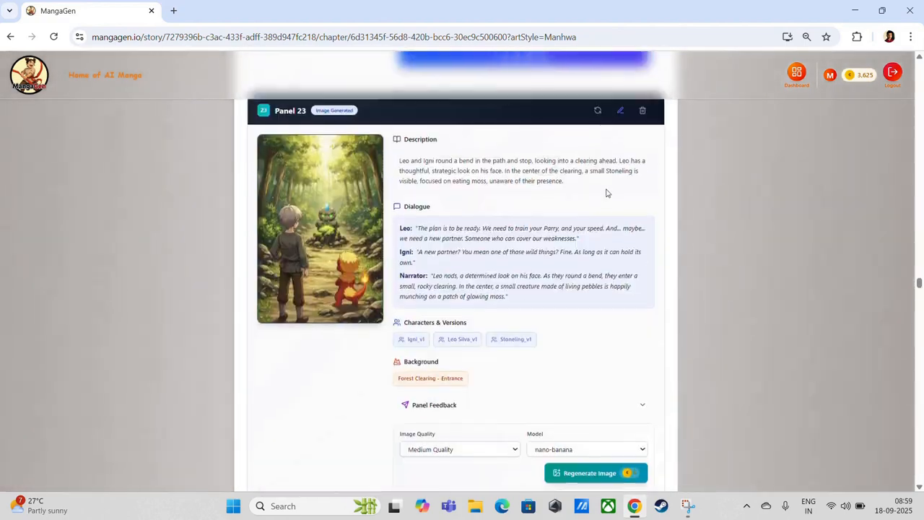
{"action": "scroll", "coordinate": [607, 194], "scroll_direction": "down", "scroll_amount": 20}
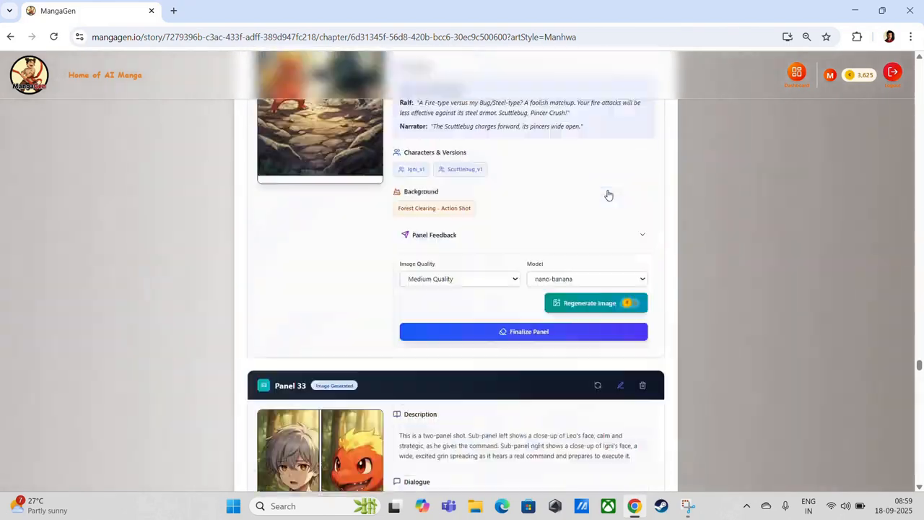
{"action": "scroll", "coordinate": [607, 193], "scroll_direction": "down", "scroll_amount": 20}
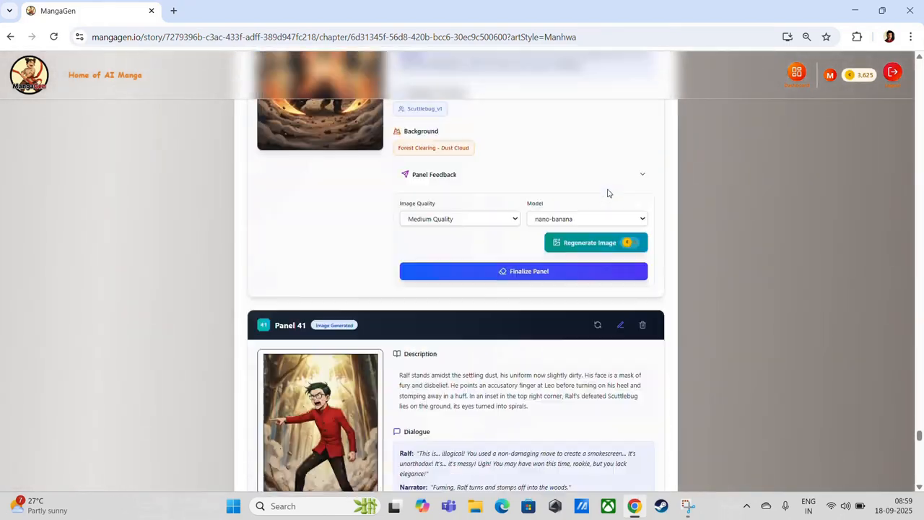
{"action": "scroll", "coordinate": [608, 193], "scroll_direction": "down", "scroll_amount": 3}
{"action": "scroll", "coordinate": [608, 194], "scroll_direction": "up", "scroll_amount": 3}
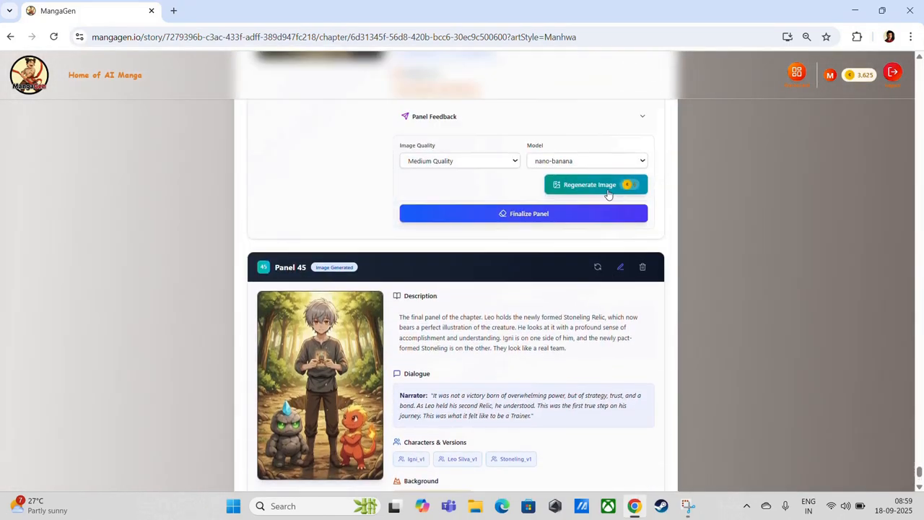
{"action": "scroll", "coordinate": [610, 196], "scroll_direction": "down", "scroll_amount": 2}
{"action": "scroll", "coordinate": [881, 361], "scroll_direction": "up", "scroll_amount": 20}
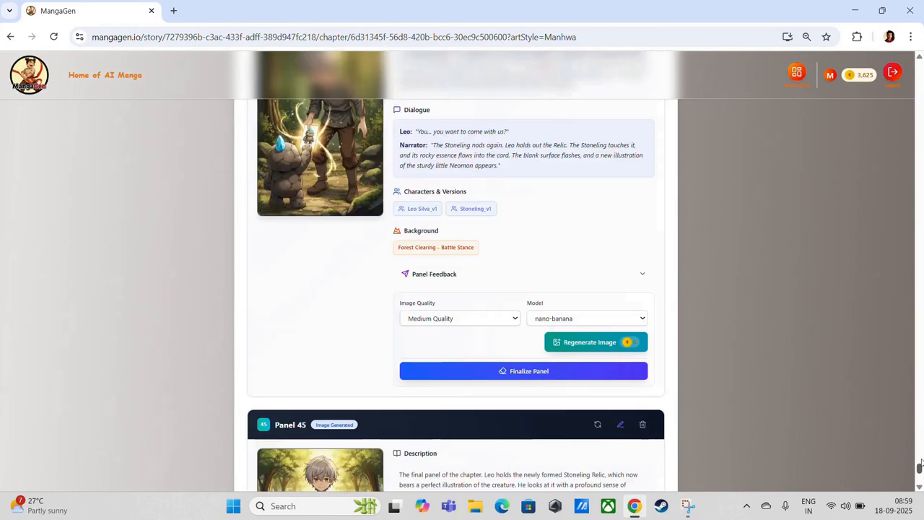
{"action": "scroll", "coordinate": [895, 292], "scroll_direction": "up", "scroll_amount": 20}
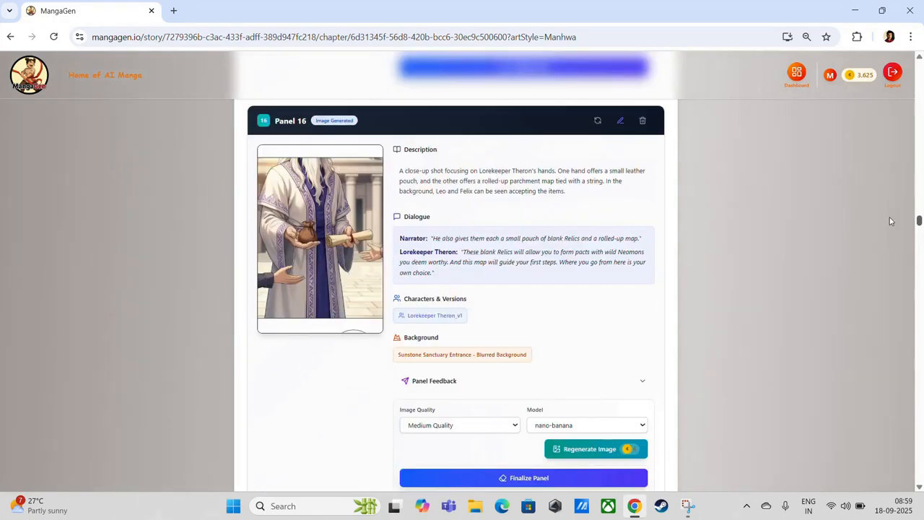
{"action": "scroll", "coordinate": [889, 205], "scroll_direction": "up", "scroll_amount": 20}
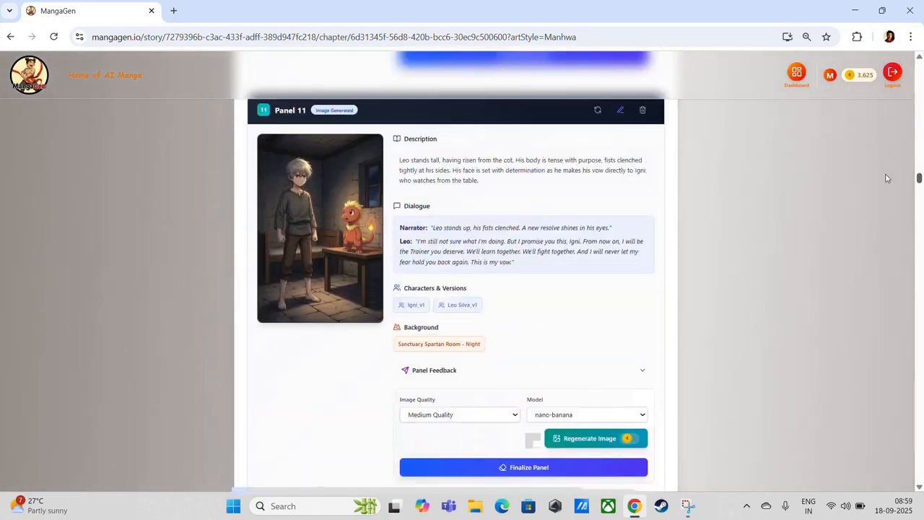
{"action": "scroll", "coordinate": [883, 143], "scroll_direction": "up", "scroll_amount": 12}
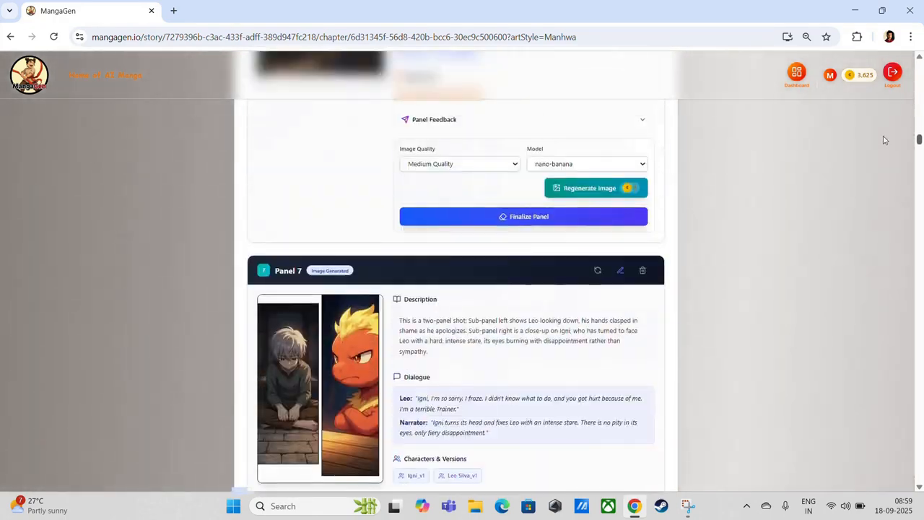
{"action": "scroll", "coordinate": [880, 124], "scroll_direction": "up", "scroll_amount": 10}
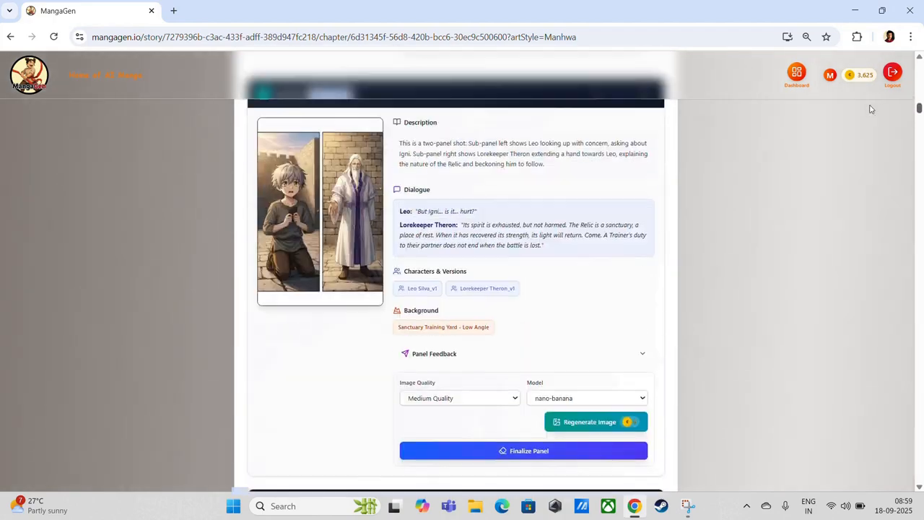
{"action": "scroll", "coordinate": [714, 325], "scroll_direction": "up", "scroll_amount": 10}
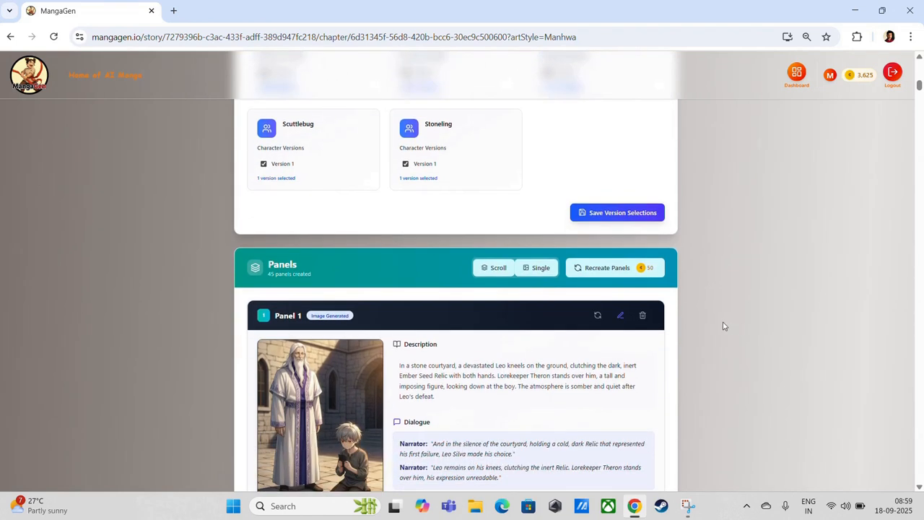
{"action": "left_click", "coordinate": [621, 317]}
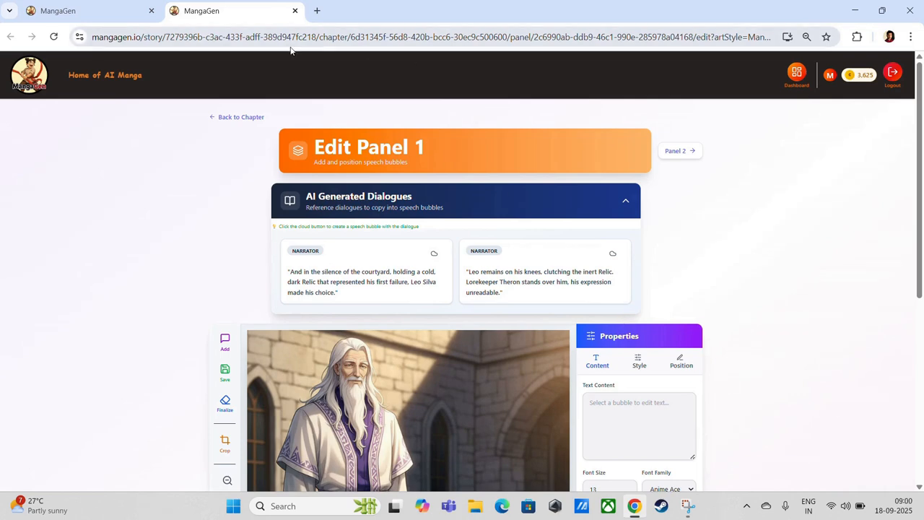
{"action": "scroll", "coordinate": [782, 282], "scroll_direction": "down", "scroll_amount": 4}
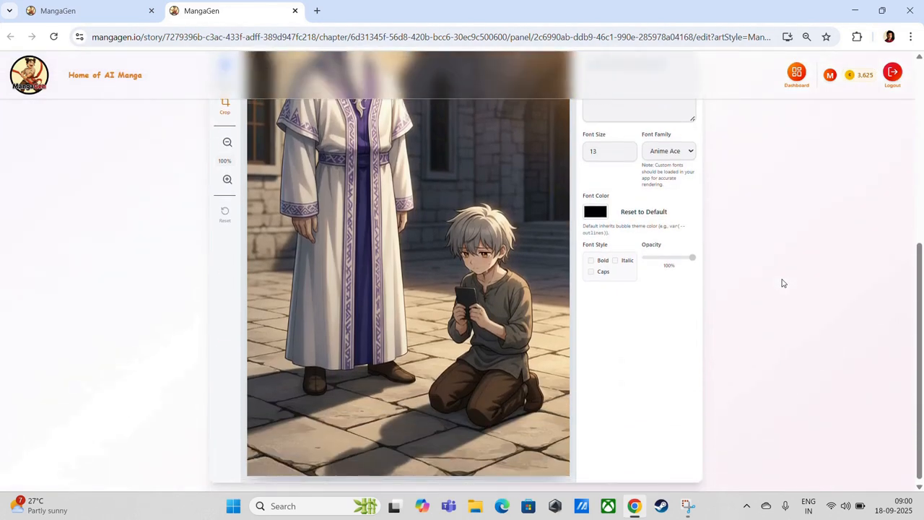
{"action": "scroll", "coordinate": [782, 282], "scroll_direction": "up", "scroll_amount": 3}
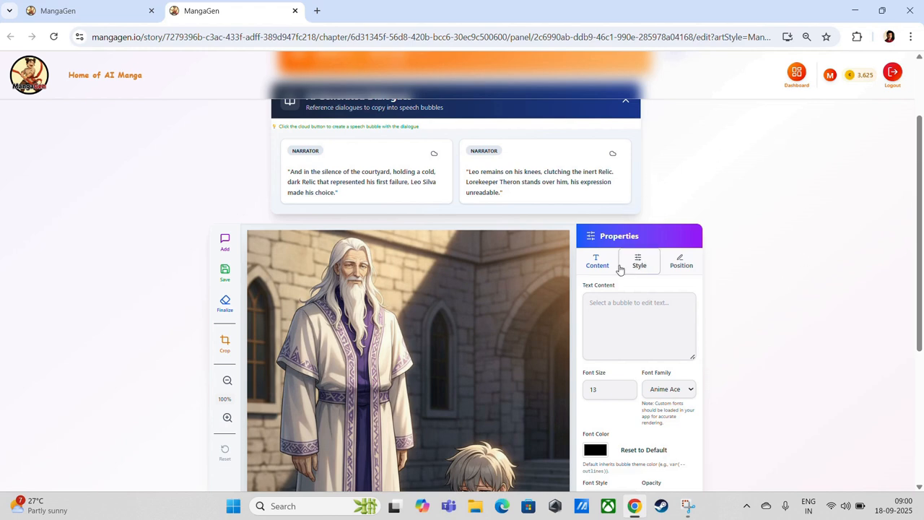
Turn the first Narrator line into a speech bubble on Panel 1 and widen it slightly
{"action": "left_click", "coordinate": [436, 155]}
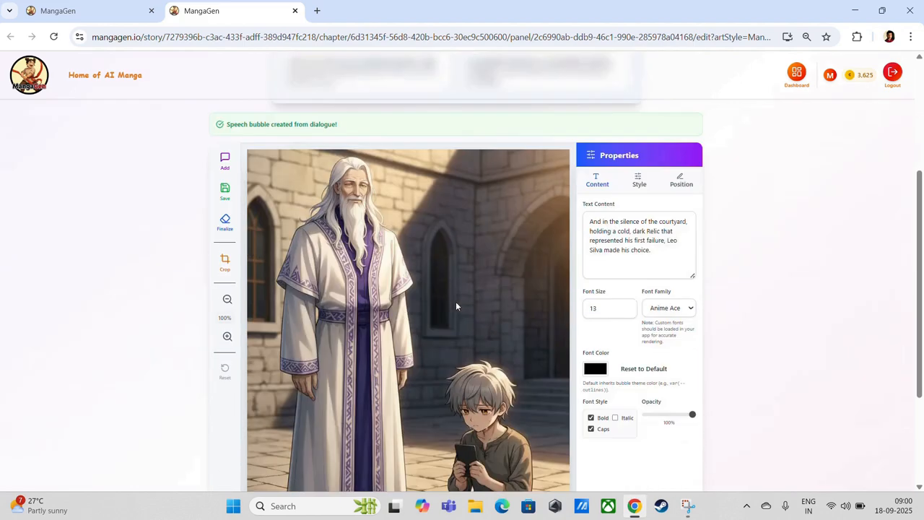
{"action": "scroll", "coordinate": [497, 166], "scroll_direction": "up", "scroll_amount": 3}
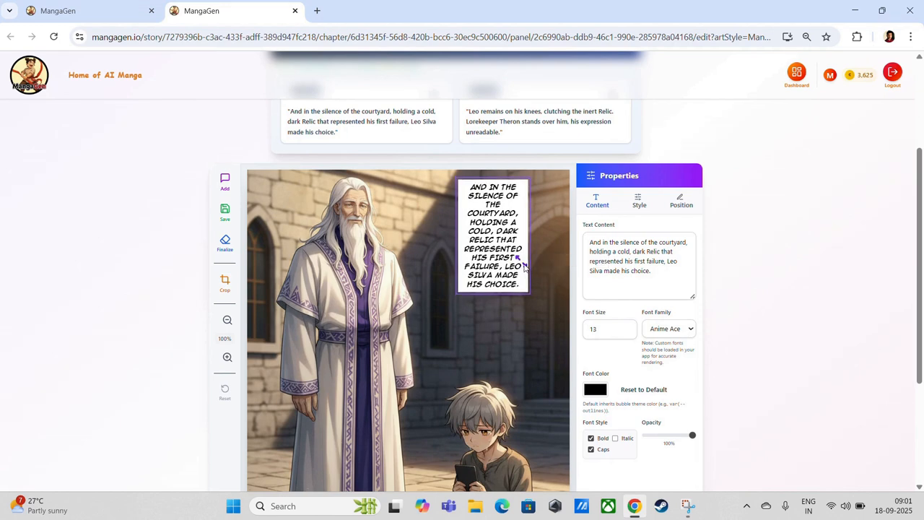
{"action": "left_click_drag", "start_coordinate": [526, 265], "coordinate": [532, 265]}
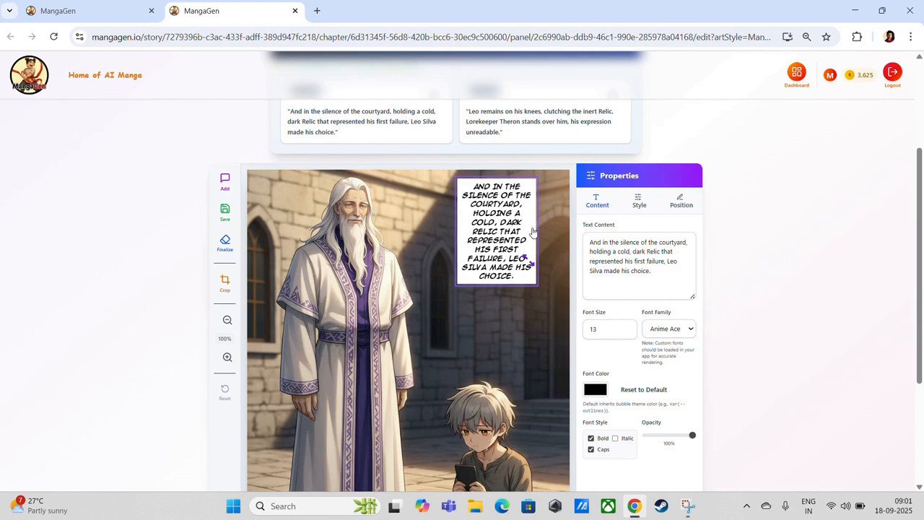
{"action": "scroll", "coordinate": [534, 232], "scroll_direction": "down", "scroll_amount": 1}
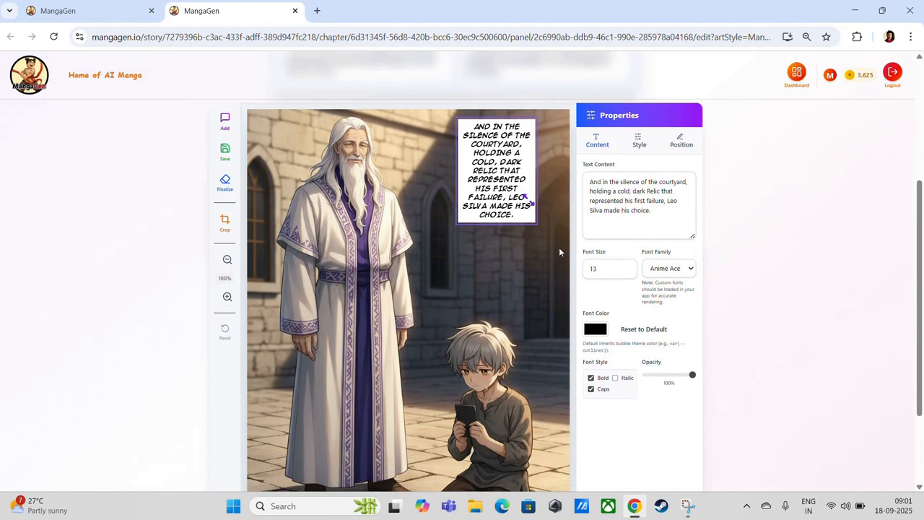
{"action": "scroll", "coordinate": [536, 226], "scroll_direction": "up", "scroll_amount": 2}
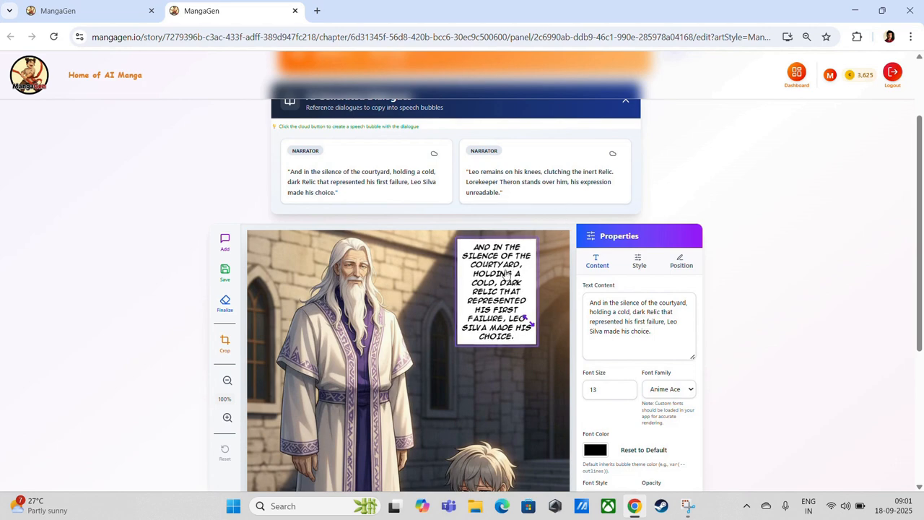
{"action": "scroll", "coordinate": [508, 275], "scroll_direction": "down", "scroll_amount": 3}
{"action": "scroll", "coordinate": [496, 276], "scroll_direction": "up", "scroll_amount": 1}
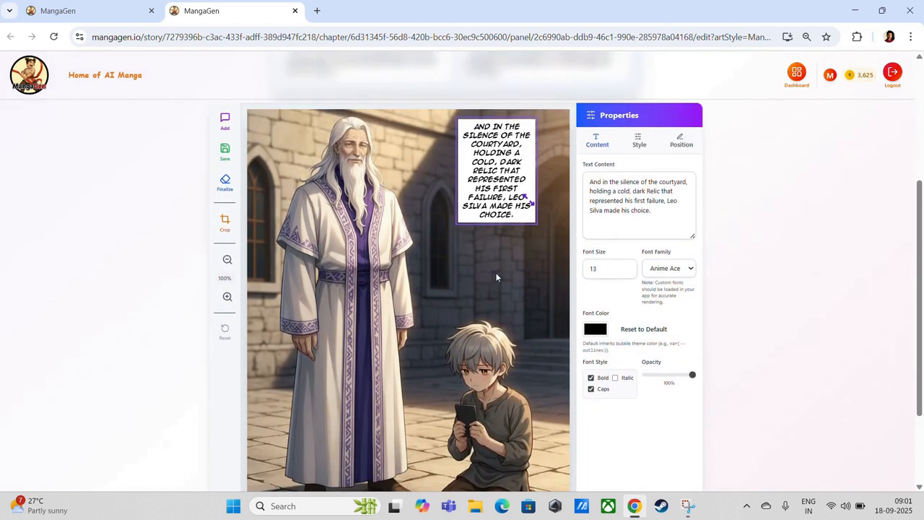
{"action": "scroll", "coordinate": [496, 276], "scroll_direction": "down", "scroll_amount": 2}
{"action": "scroll", "coordinate": [495, 274], "scroll_direction": "up", "scroll_amount": 4}
{"action": "scroll", "coordinate": [497, 276], "scroll_direction": "down", "scroll_amount": 1}
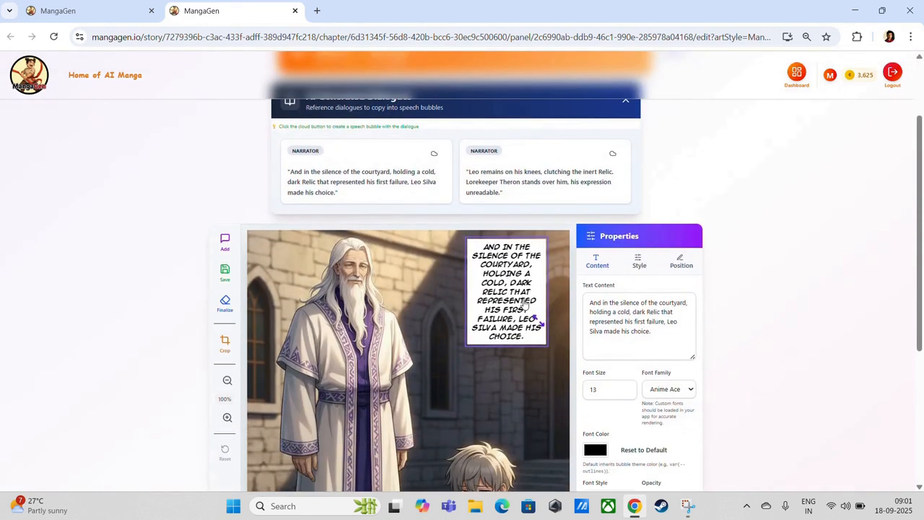
{"action": "left_click_drag", "start_coordinate": [539, 321], "coordinate": [560, 321]}
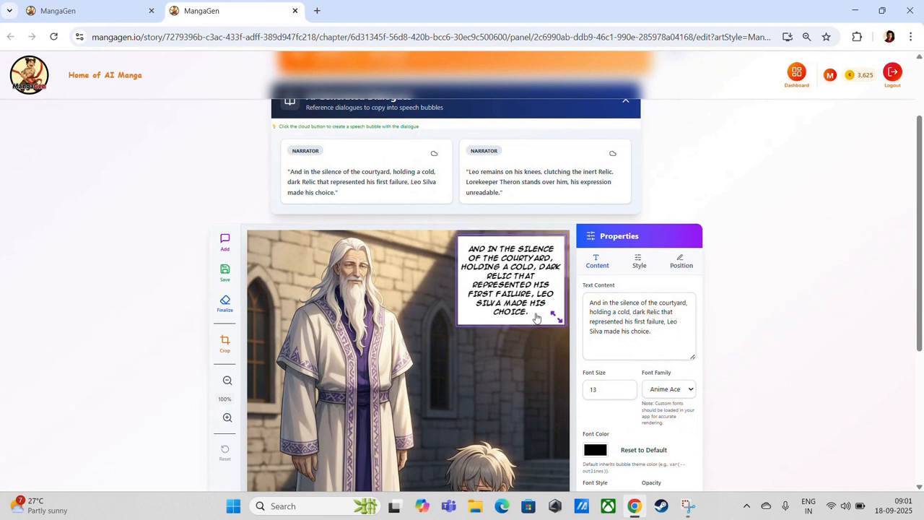
{"action": "left_click", "coordinate": [548, 335]}
{"action": "scroll", "coordinate": [539, 325], "scroll_direction": "down", "scroll_amount": 3}
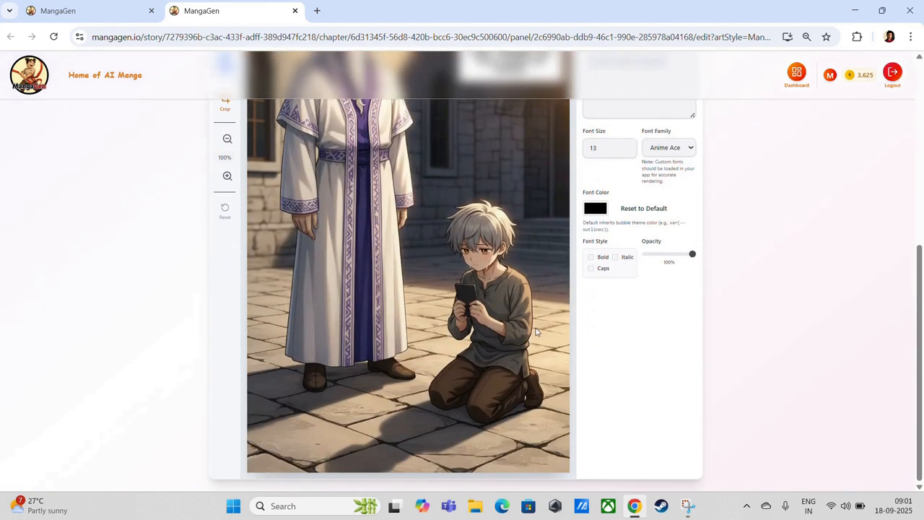
{"action": "scroll", "coordinate": [535, 328], "scroll_direction": "up", "scroll_amount": 4}
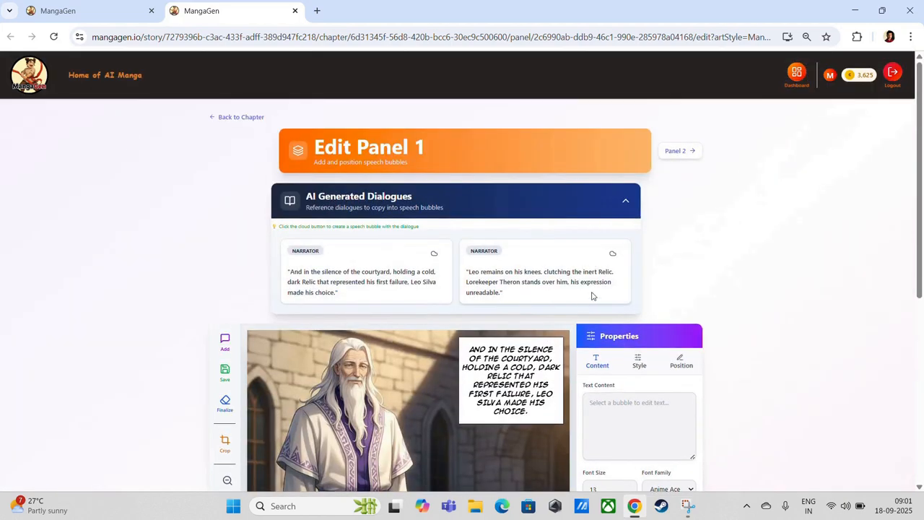
{"action": "scroll", "coordinate": [472, 311], "scroll_direction": "down", "scroll_amount": 4}
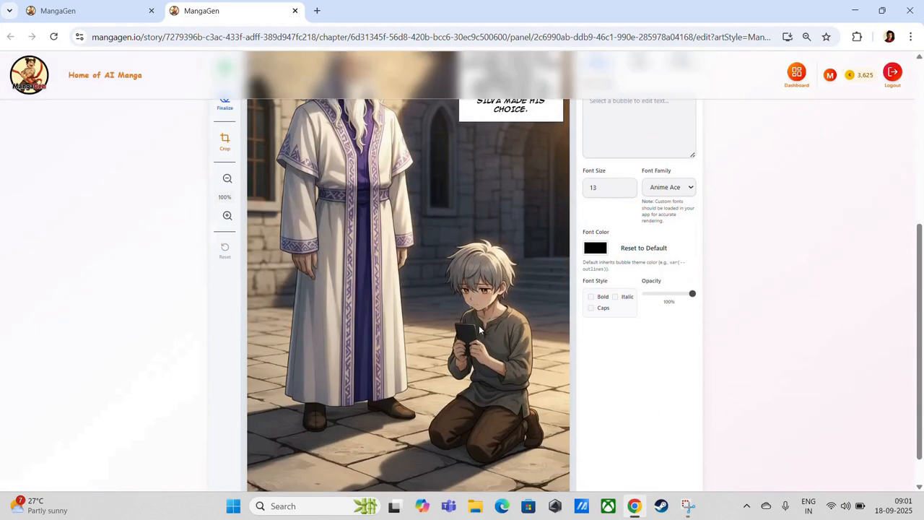
{"action": "scroll", "coordinate": [491, 303], "scroll_direction": "up", "scroll_amount": 2}
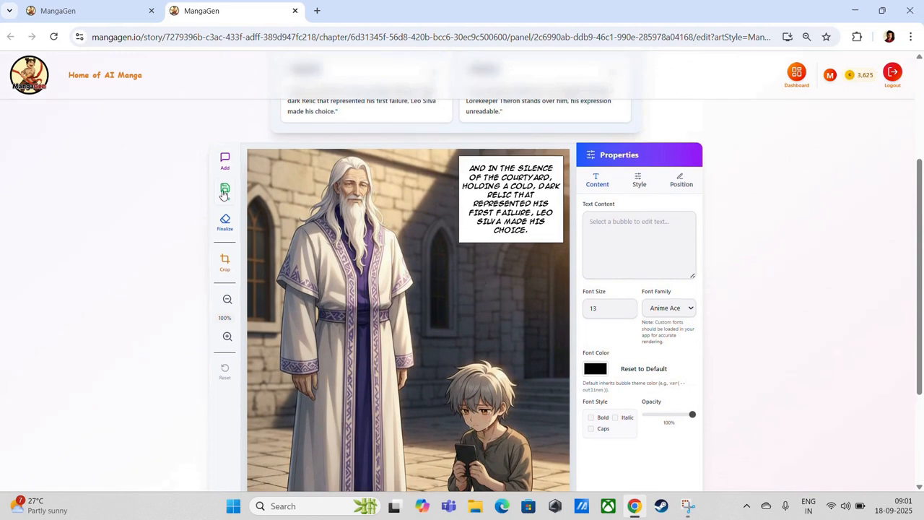
Save and finalize Panel 1 with its narrator bubble as a composite image (93KB)
{"action": "left_click", "coordinate": [224, 192]}
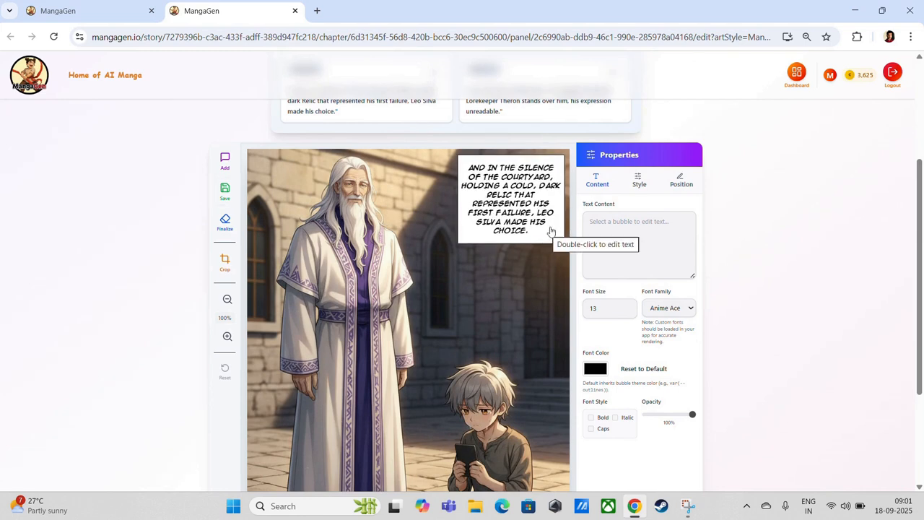
{"action": "left_click", "coordinate": [225, 190]}
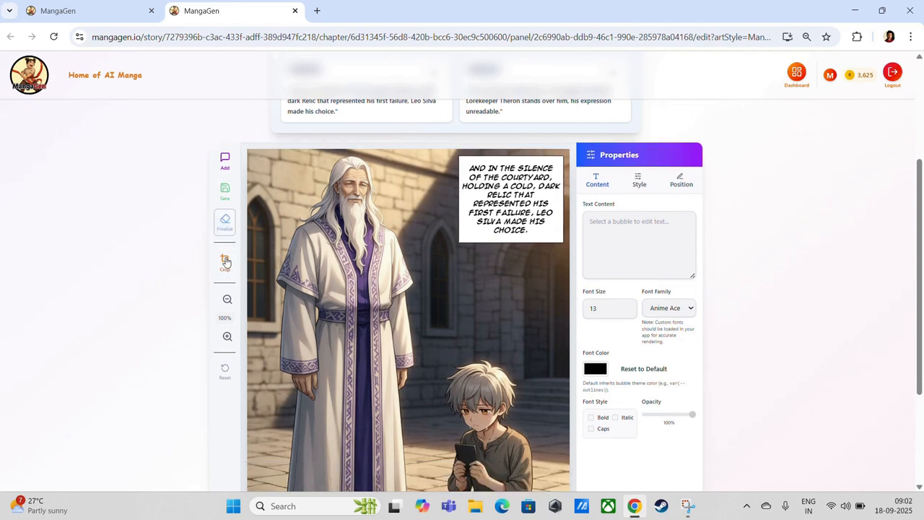
{"action": "left_click", "coordinate": [225, 261]}
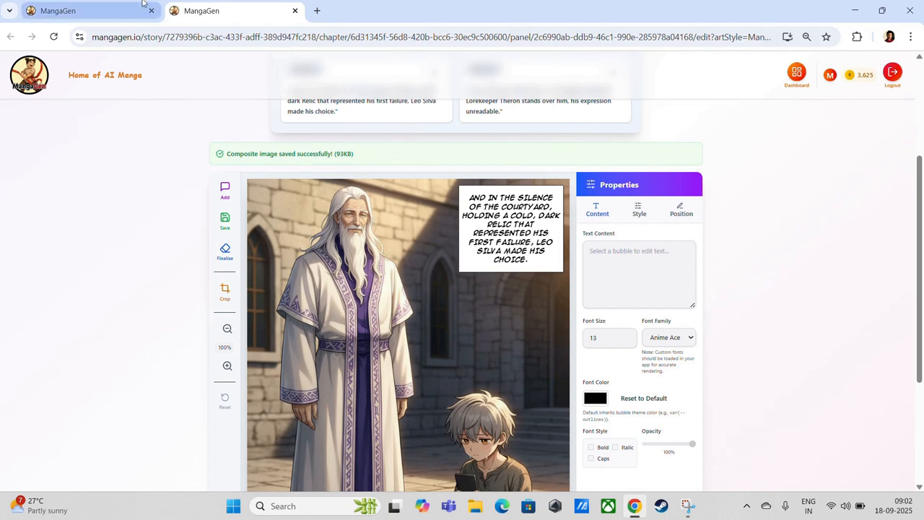
Reload the Neomon 4 chapter page in the first tab and scroll down it
{"action": "left_click", "coordinate": [118, 7]}
{"action": "left_click", "coordinate": [54, 37]}
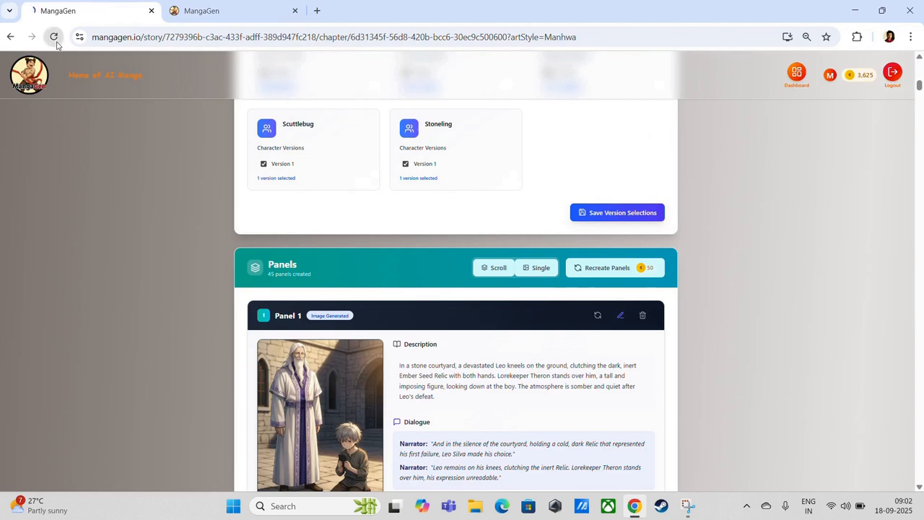
{"action": "scroll", "coordinate": [684, 303], "scroll_direction": "down", "scroll_amount": 10}
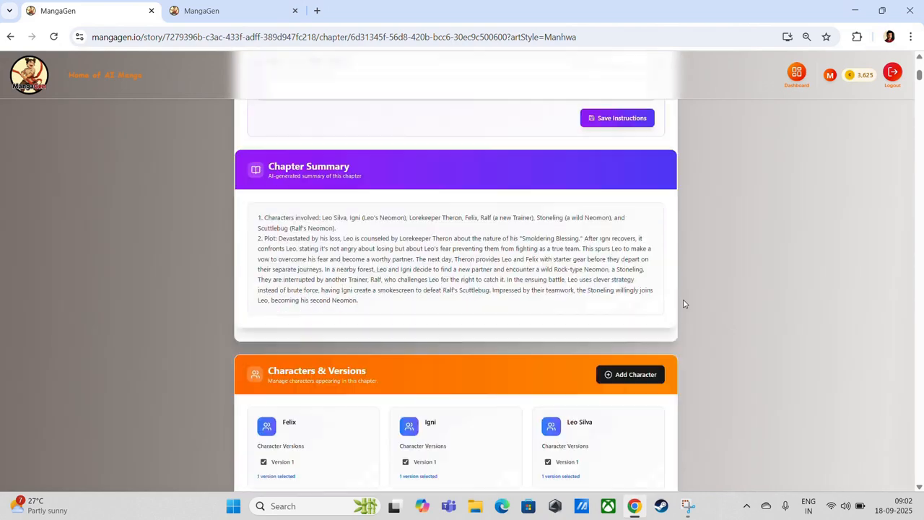
{"action": "scroll", "coordinate": [685, 299], "scroll_direction": "down", "scroll_amount": 3}
{"action": "scroll", "coordinate": [683, 348], "scroll_direction": "up", "scroll_amount": 15}
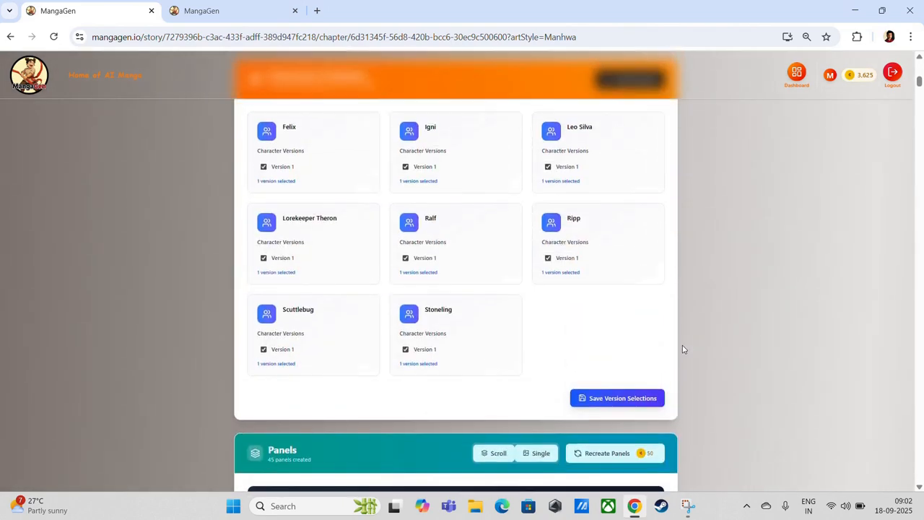
{"action": "left_click", "coordinate": [554, 164]}
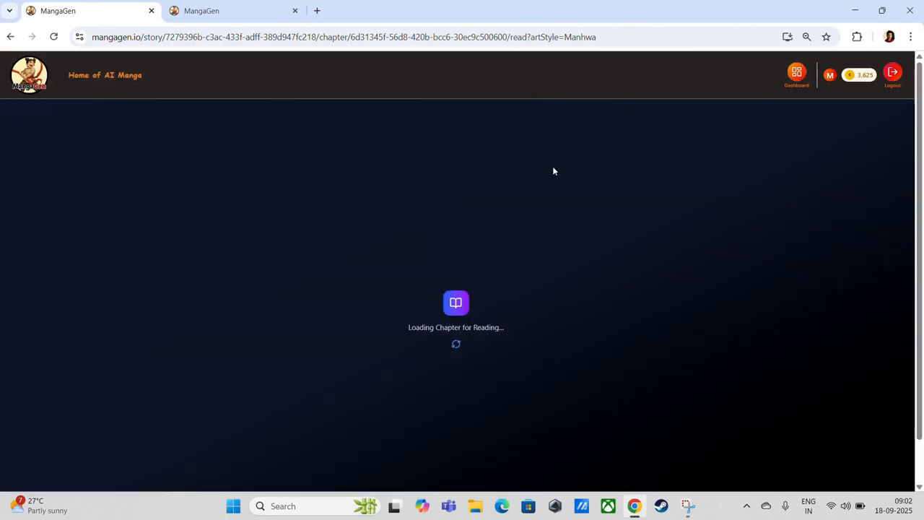
{"action": "scroll", "coordinate": [643, 328], "scroll_direction": "down", "scroll_amount": 5}
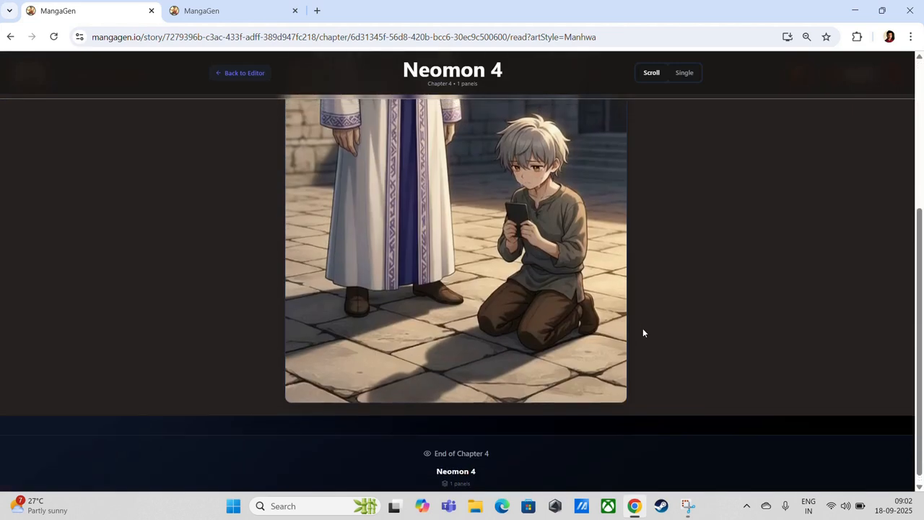
{"action": "scroll", "coordinate": [642, 332], "scroll_direction": "up", "scroll_amount": 4}
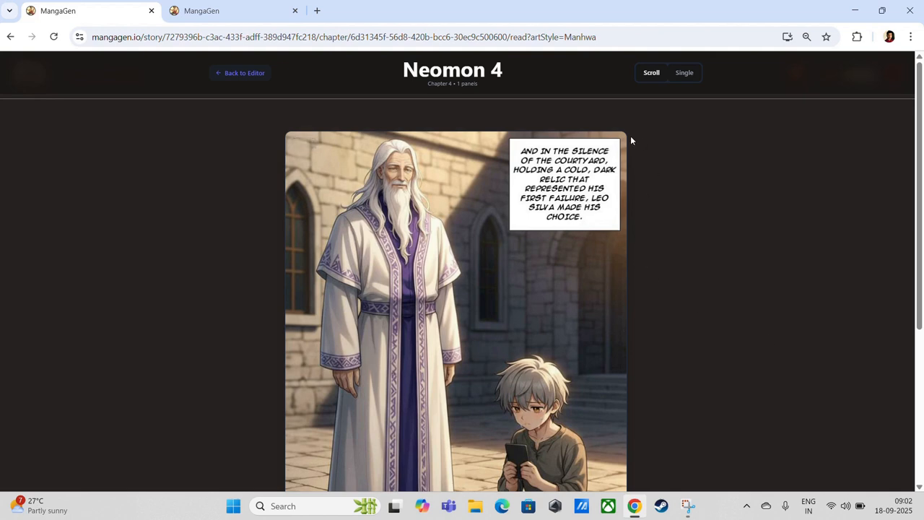
{"action": "scroll", "coordinate": [536, 352], "scroll_direction": "down", "scroll_amount": 4}
{"action": "scroll", "coordinate": [535, 350], "scroll_direction": "up", "scroll_amount": 3}
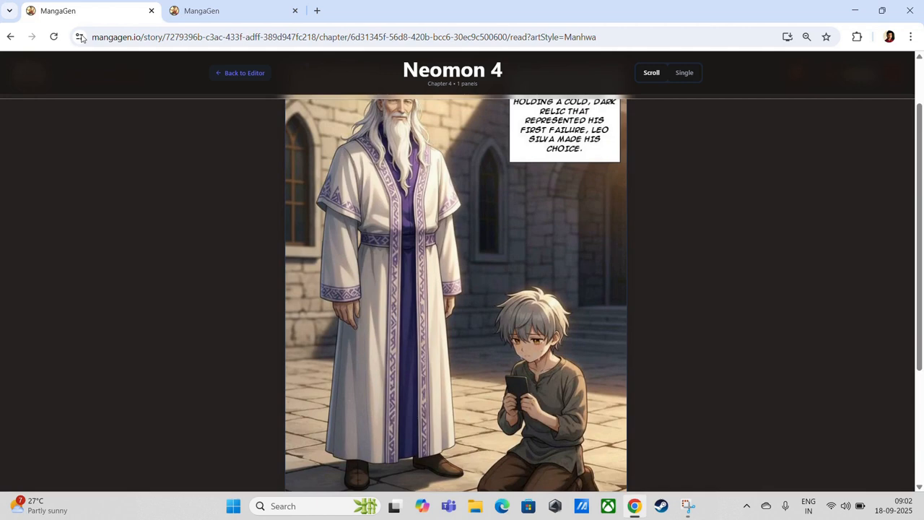
{"action": "left_click", "coordinate": [10, 36]}
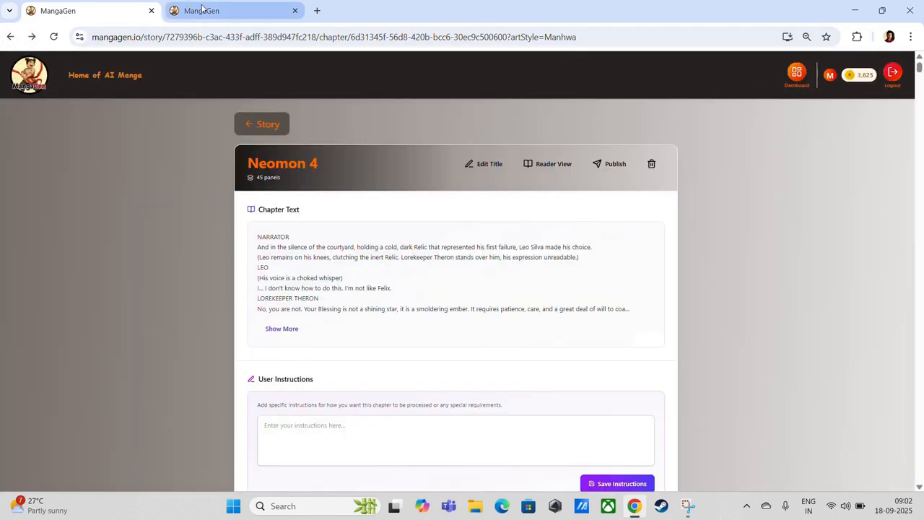
Return to the editor tab and open Panel 2 with Leo's and Lorekeeper Theron's dialogues
{"action": "left_click", "coordinate": [201, 10]}
{"action": "scroll", "coordinate": [794, 253], "scroll_direction": "up", "scroll_amount": 3}
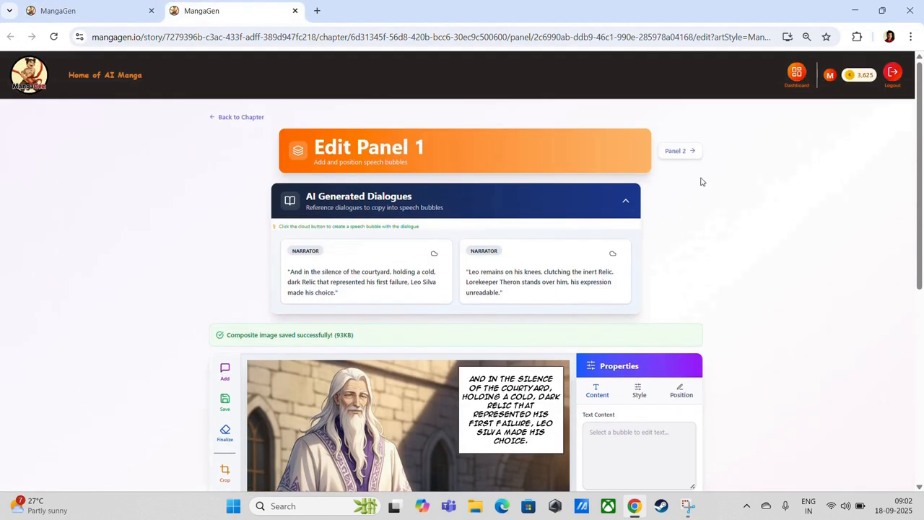
{"action": "left_click", "coordinate": [692, 152]}
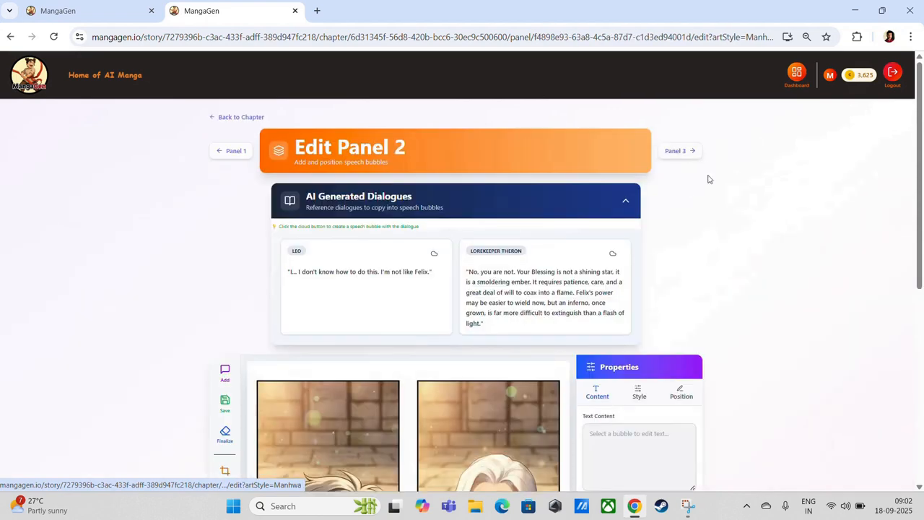
{"action": "scroll", "coordinate": [749, 270], "scroll_direction": "down", "scroll_amount": 5}
{"action": "scroll", "coordinate": [749, 271], "scroll_direction": "up", "scroll_amount": 4}
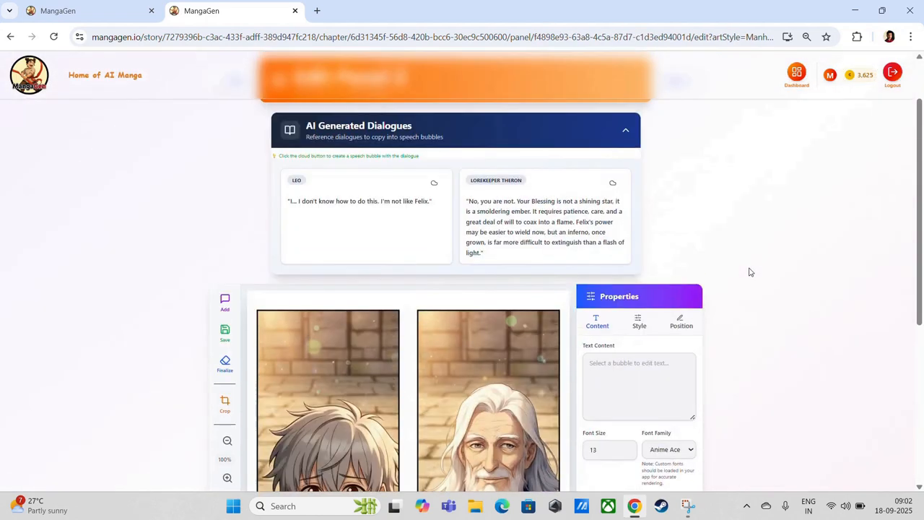
{"action": "scroll", "coordinate": [759, 330], "scroll_direction": "down", "scroll_amount": 4}
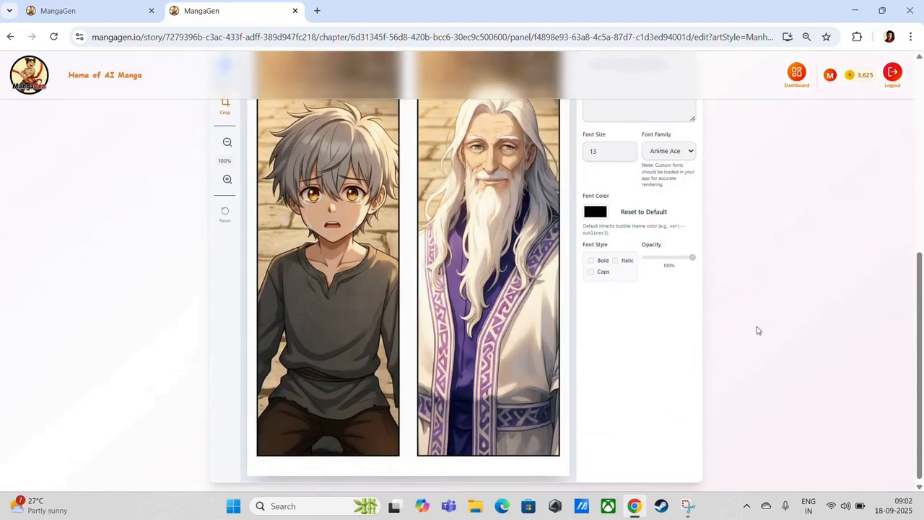
{"action": "scroll", "coordinate": [722, 330], "scroll_direction": "up", "scroll_amount": 4}
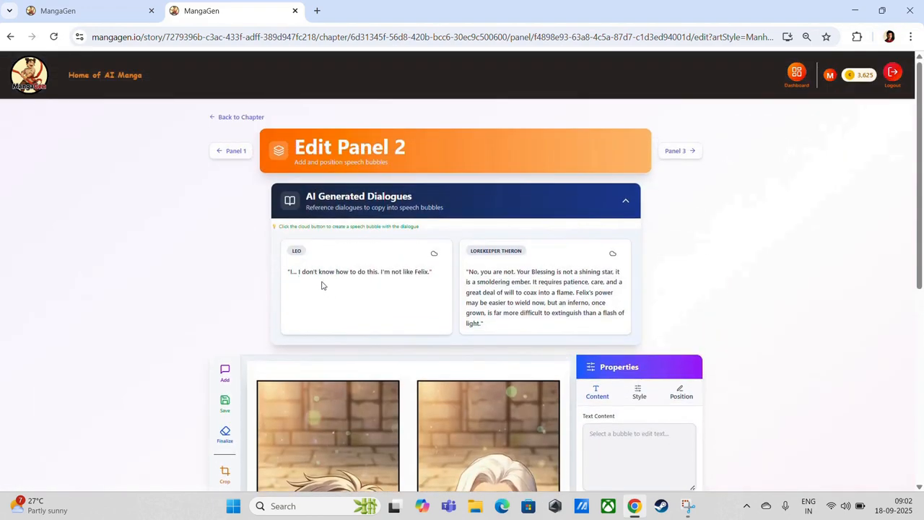
Create a speech bubble from Leo's line and drag it above the boy
{"action": "left_click", "coordinate": [433, 254]}
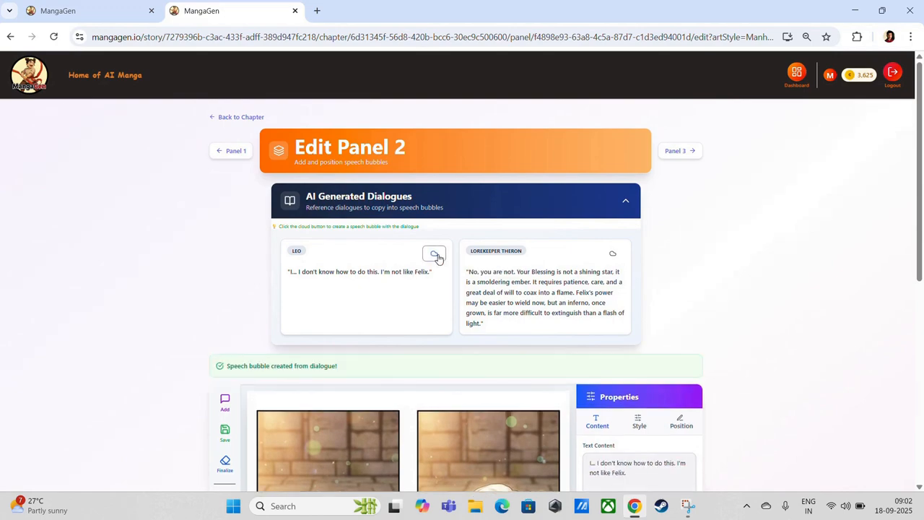
{"action": "left_click_drag", "start_coordinate": [317, 361], "coordinate": [379, 209]}
{"action": "scroll", "coordinate": [378, 210], "scroll_direction": "up", "scroll_amount": 3}
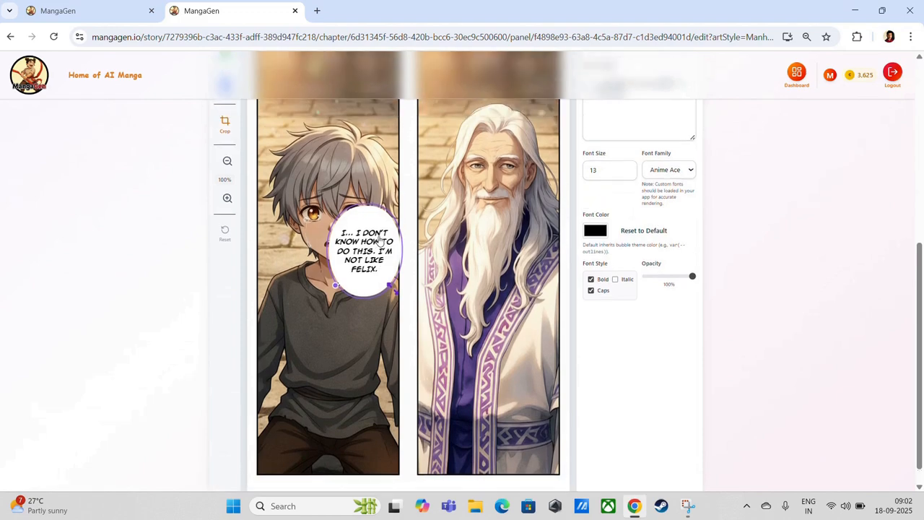
{"action": "left_click_drag", "start_coordinate": [379, 378], "coordinate": [382, 213]}
{"action": "scroll", "coordinate": [561, 281], "scroll_direction": "up", "scroll_amount": 3}
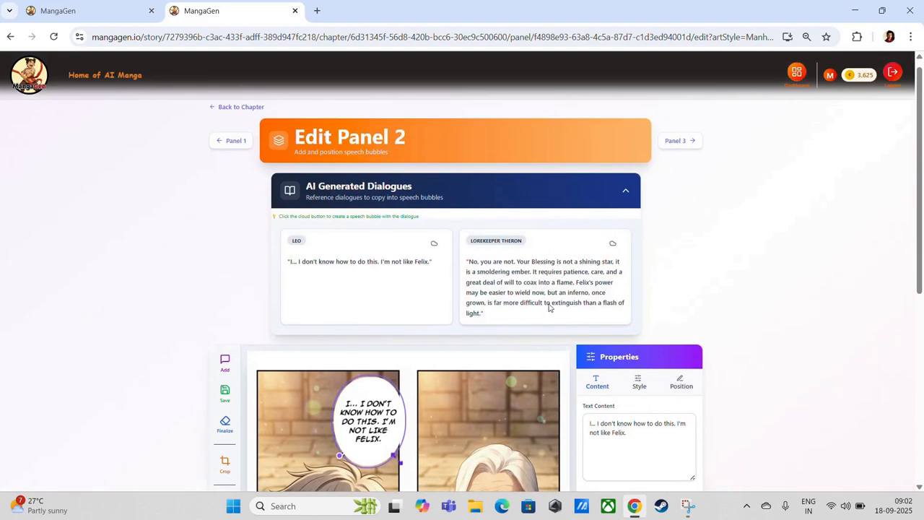
Create Lorekeeper Theron's bubble, move it over the elder and widen it into a broad oval
{"action": "left_click", "coordinate": [612, 243]}
{"action": "left_click_drag", "start_coordinate": [310, 449], "coordinate": [436, 157]}
{"action": "left_click_drag", "start_coordinate": [459, 209], "coordinate": [518, 289]}
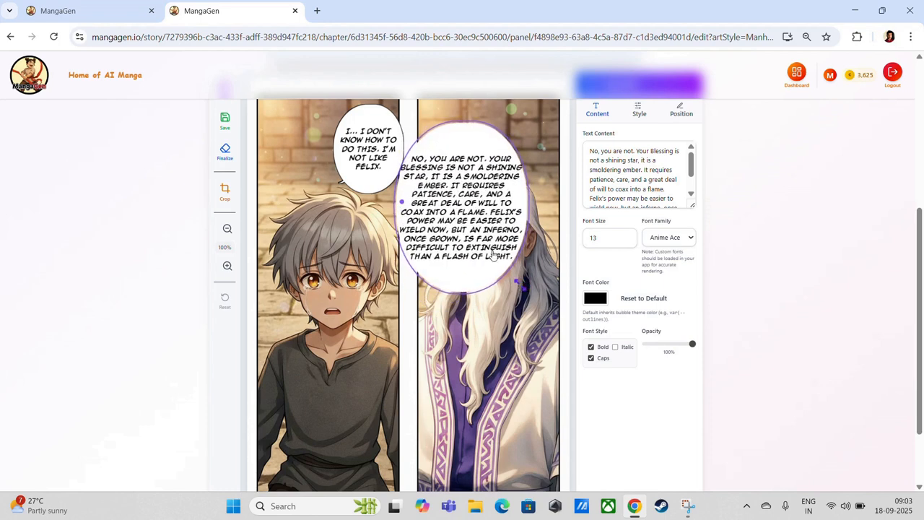
{"action": "scroll", "coordinate": [462, 249], "scroll_direction": "up", "scroll_amount": 1}
{"action": "left_click_drag", "start_coordinate": [358, 234], "coordinate": [327, 235]}
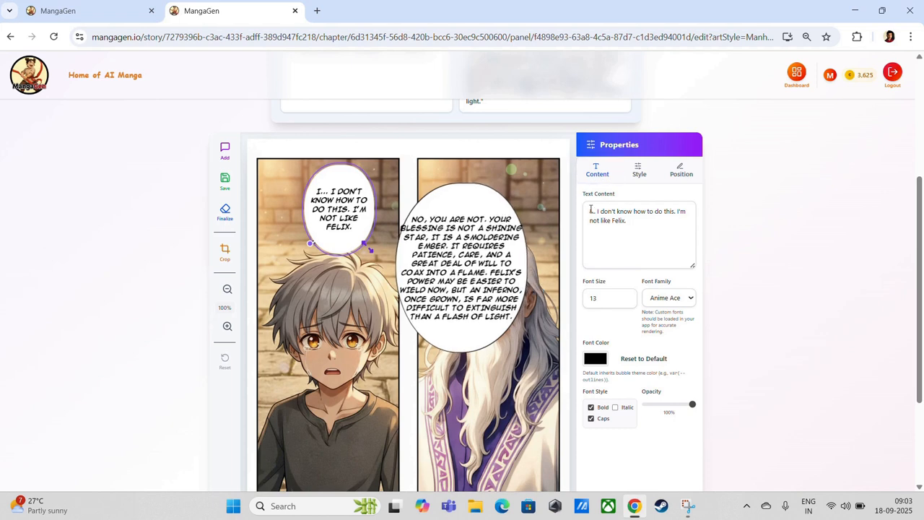
Rewrite Leo's bubble text to start 'Saint sir' and end 'I was the weak link...'
{"action": "left_click", "coordinate": [591, 209]}
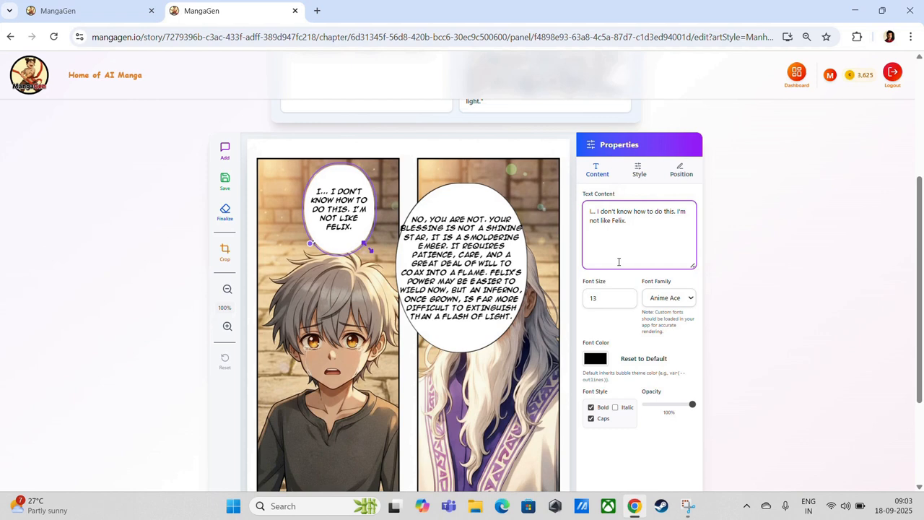
{"action": "type", "text": "Saint"}
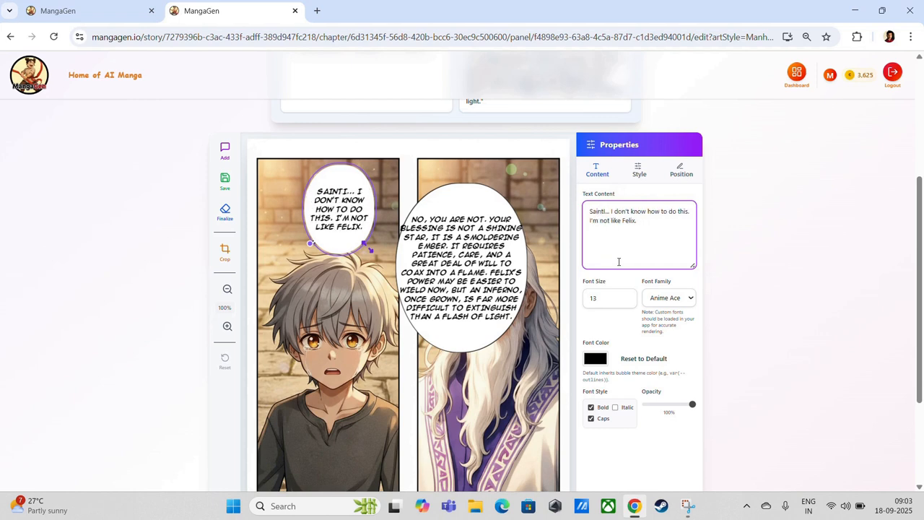
{"action": "type", "text": " siri"}
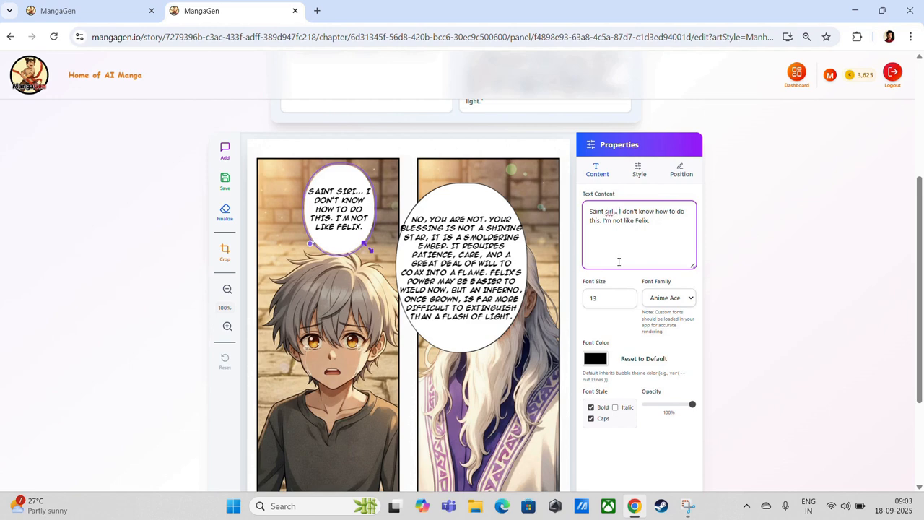
{"action": "key", "text": "shift+Down"}
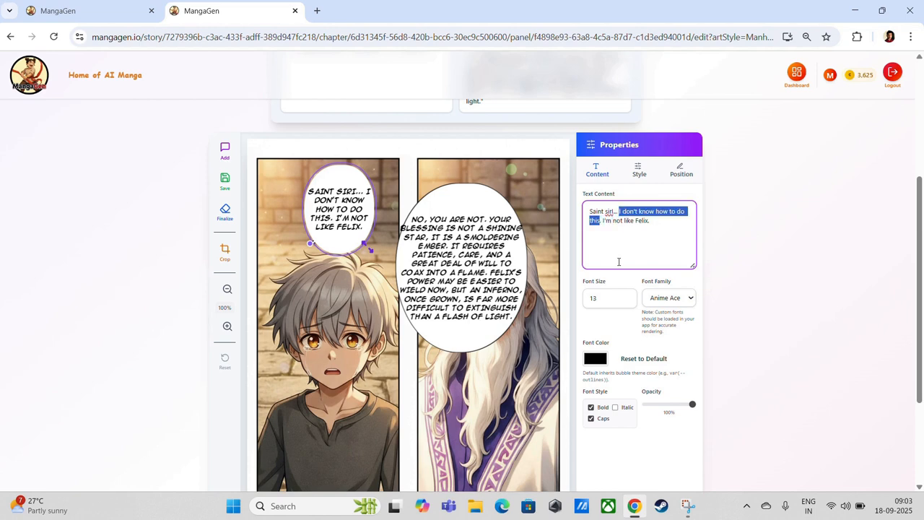
{"action": "type", "text": "I am so"}
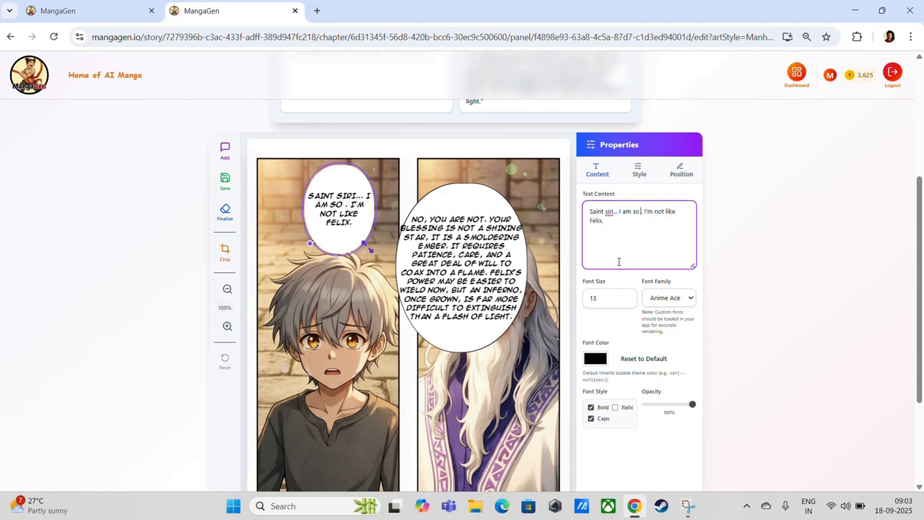
{"action": "type", "text": " weak"}
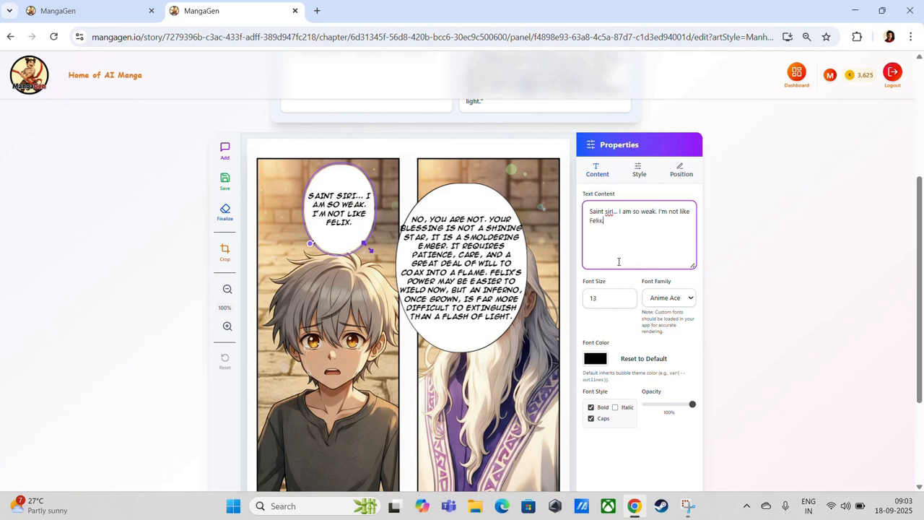
{"action": "type", "text": ". I'm not like Felix... Igni di"}
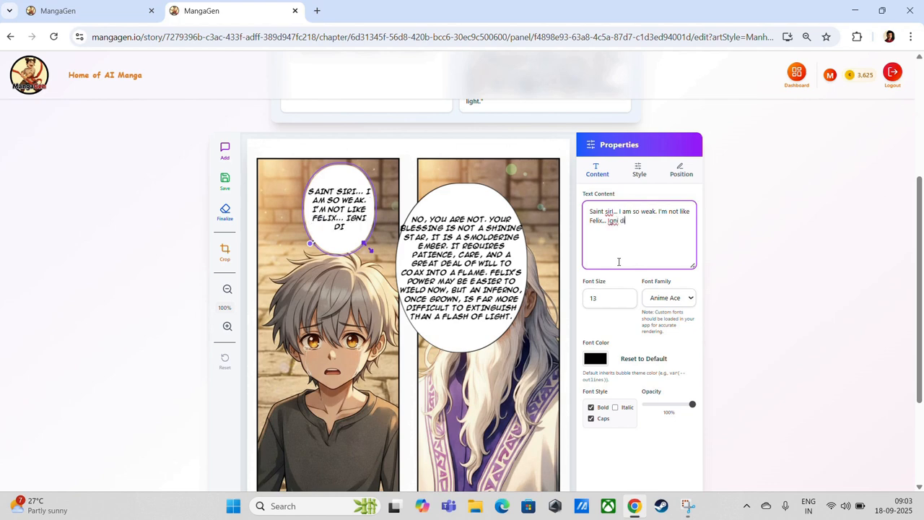
{"action": "type", "text": "d his best b"}
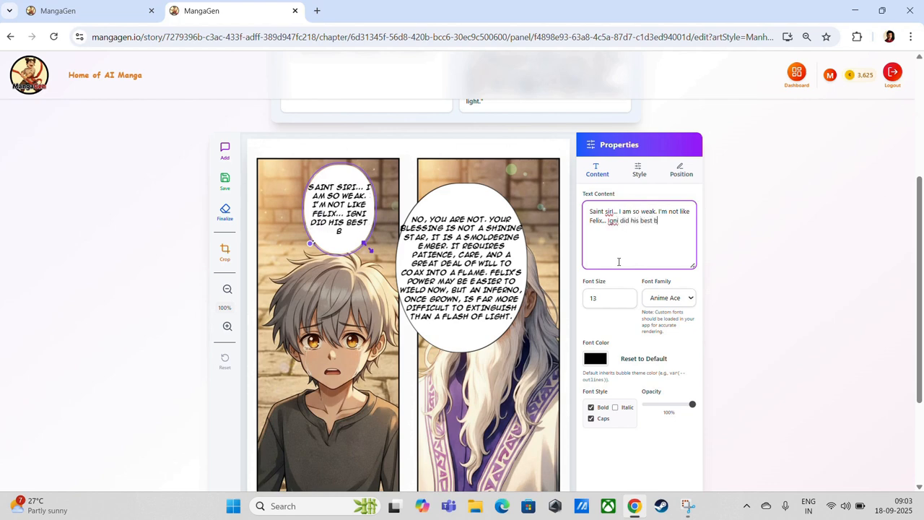
{"action": "type", "text": "ut I was the weakl"}
{"action": "key", "text": "BackSpace"}
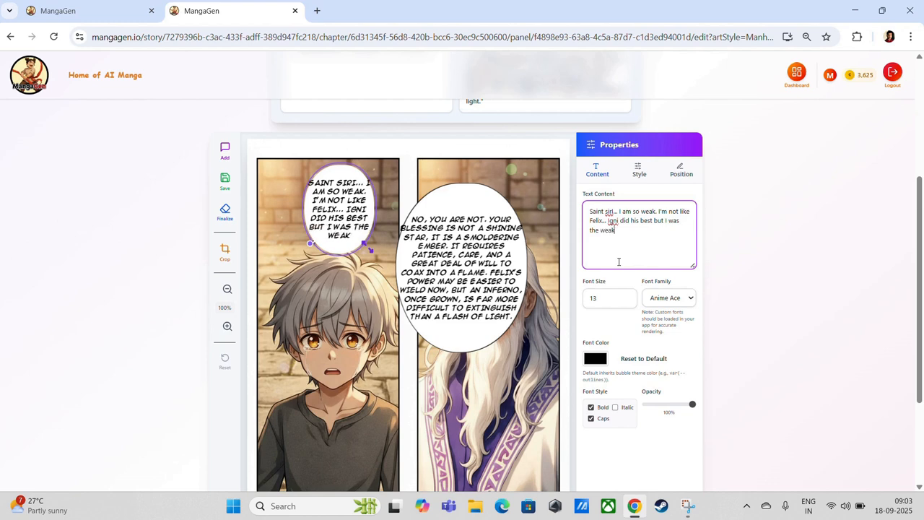
{"action": "type", "text": "link..."}
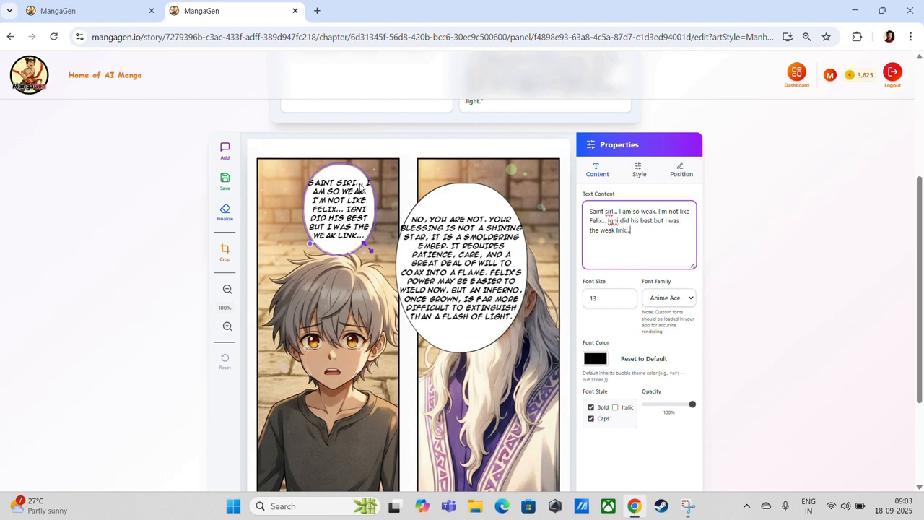
Shift the bubble left, fix 'Saint sir', enlarge it and break 'I am so weak' onto a new line
{"action": "left_click_drag", "start_coordinate": [354, 231], "coordinate": [311, 229]}
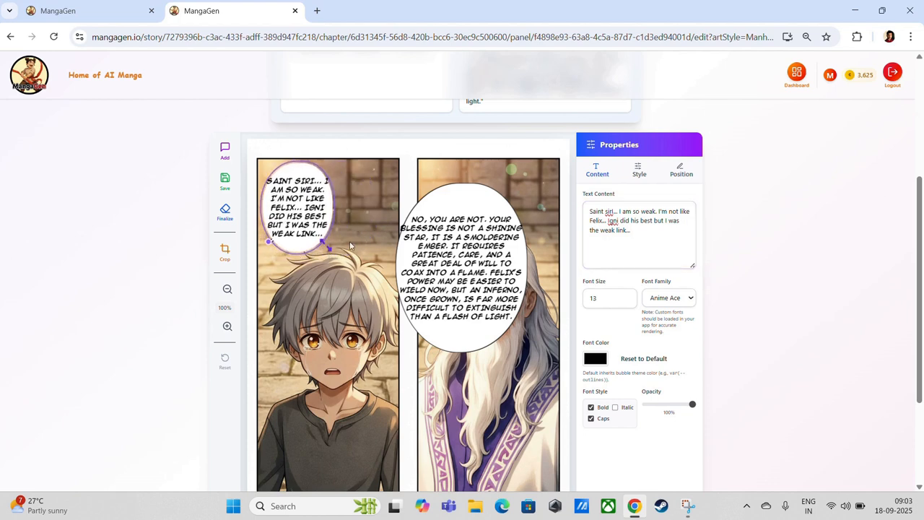
{"action": "left_click", "coordinate": [617, 212]}
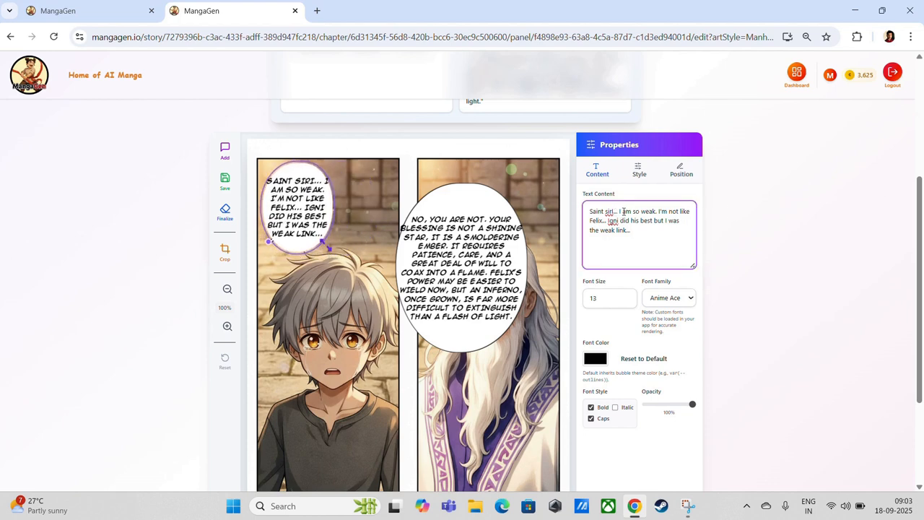
{"action": "key", "text": "BackSpace"}
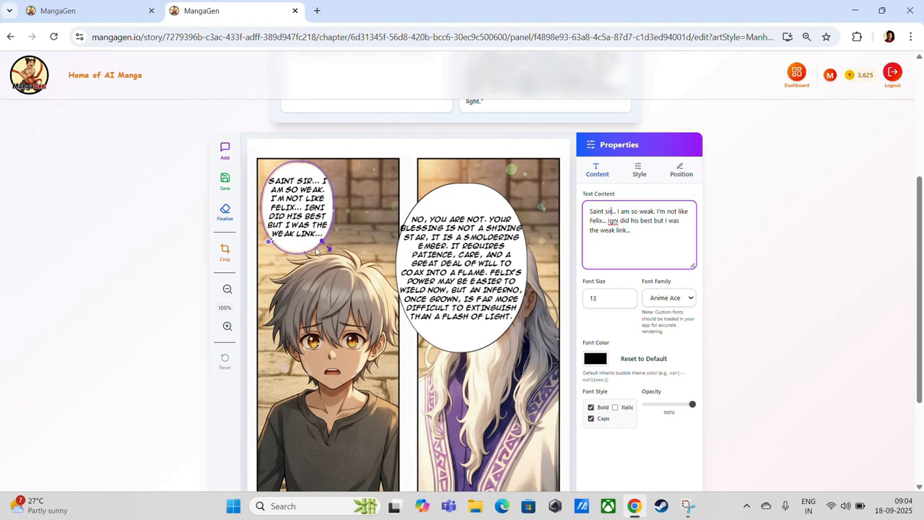
{"action": "mouse_move", "coordinate": [329, 249]}
{"action": "left_mouse_down"}
{"action": "mouse_move", "coordinate": [338, 263]}
{"action": "mouse_move", "coordinate": [345, 253]}
{"action": "left_mouse_up"}
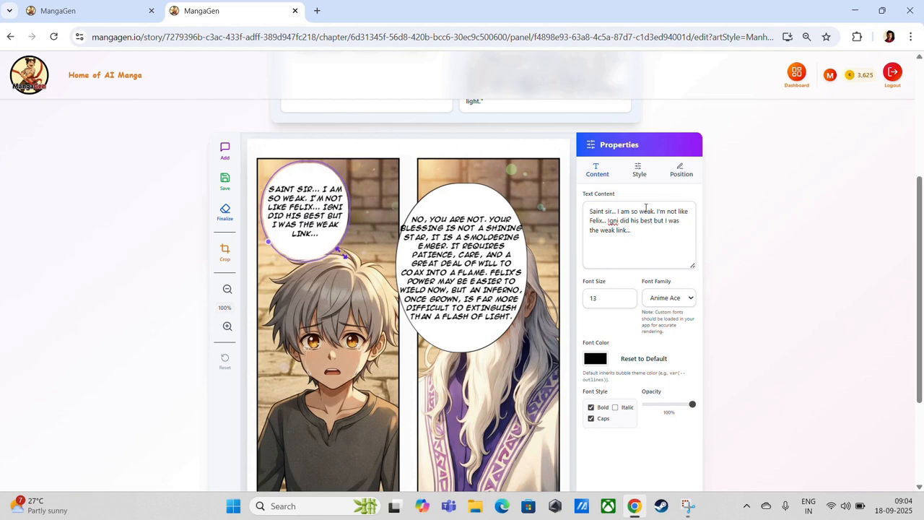
{"action": "left_click", "coordinate": [619, 211]}
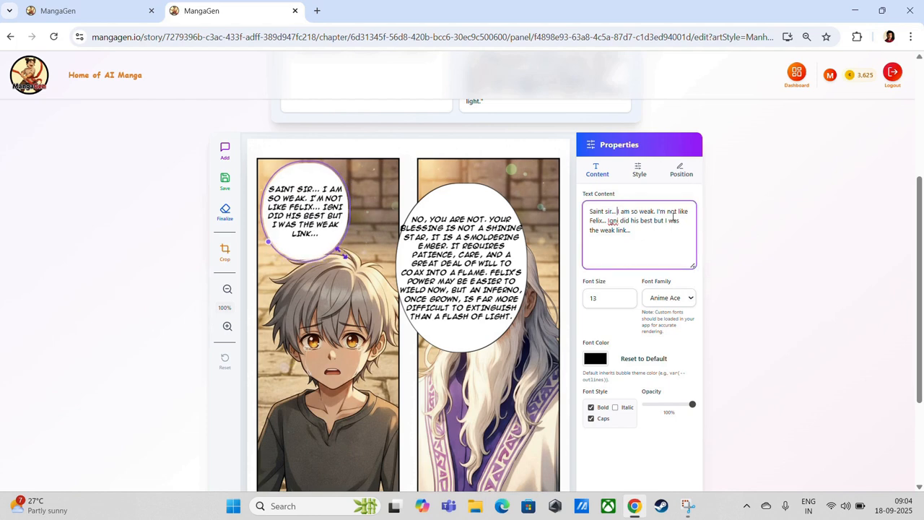
{"action": "key", "text": "Return"}
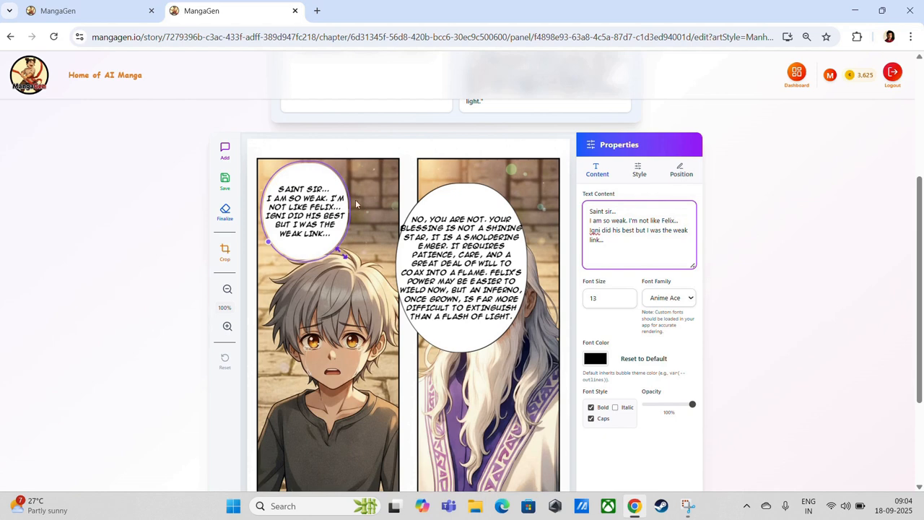
{"action": "left_click_drag", "start_coordinate": [319, 240], "coordinate": [320, 232]}
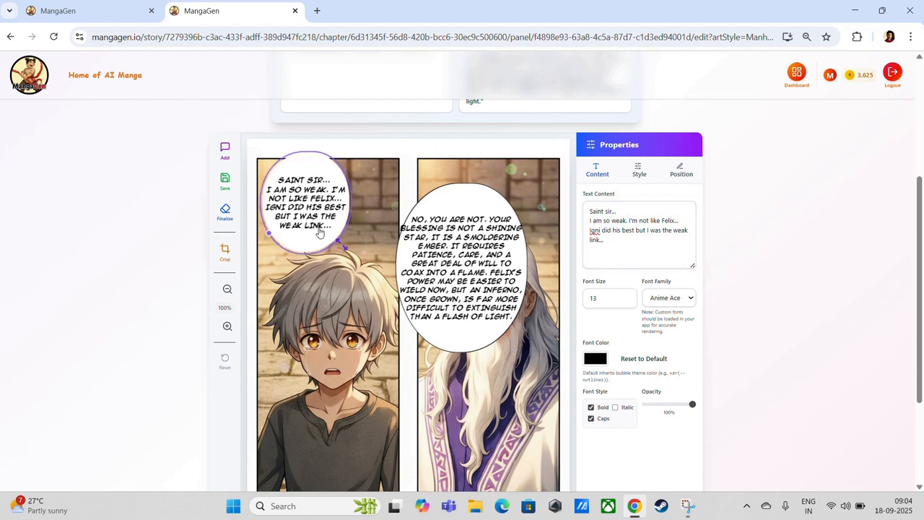
Set Leo's bubble tail direction to Right and aim its tip down at the boy's head
{"action": "left_click", "coordinate": [642, 173]}
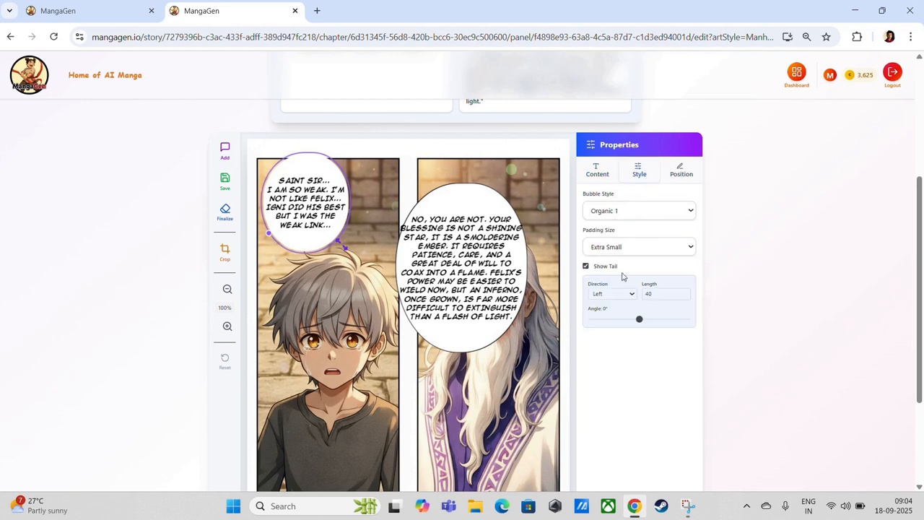
{"action": "left_click_drag", "start_coordinate": [276, 232], "coordinate": [292, 255]}
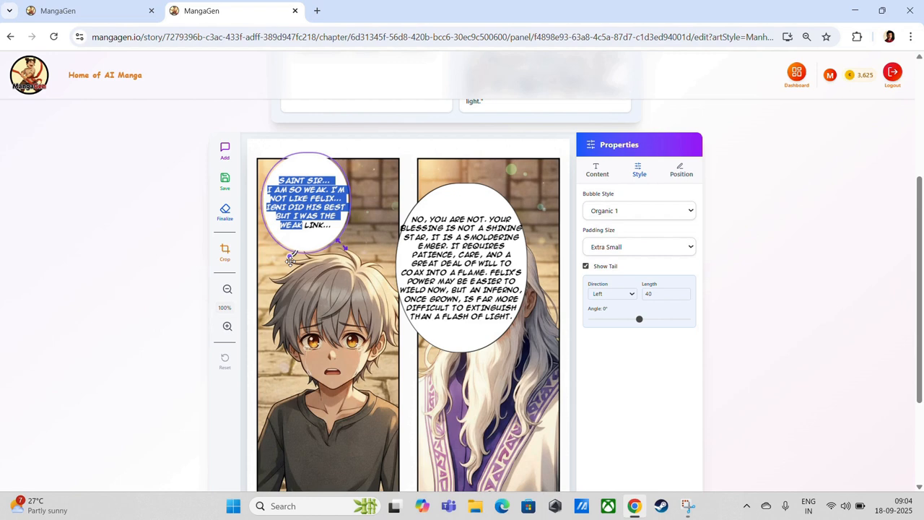
{"action": "left_click", "coordinate": [311, 233]}
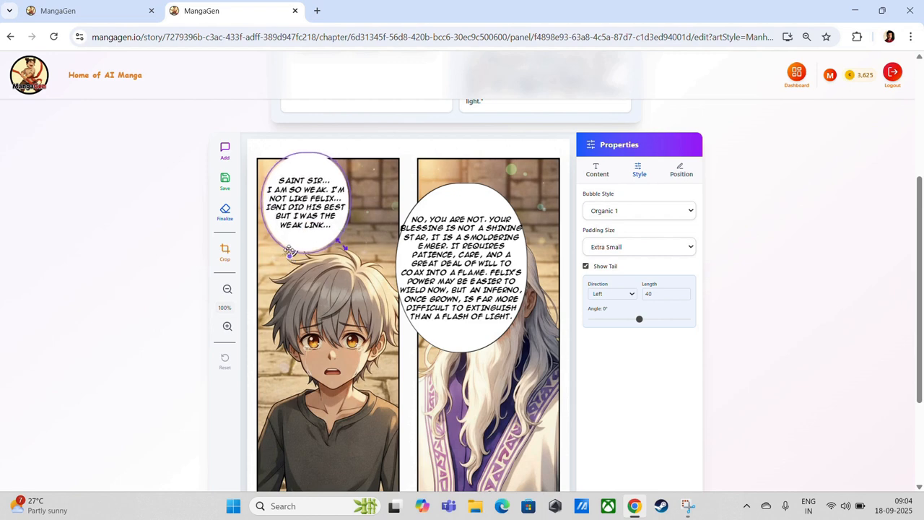
{"action": "left_click", "coordinate": [613, 293]}
{"action": "left_click", "coordinate": [620, 321]}
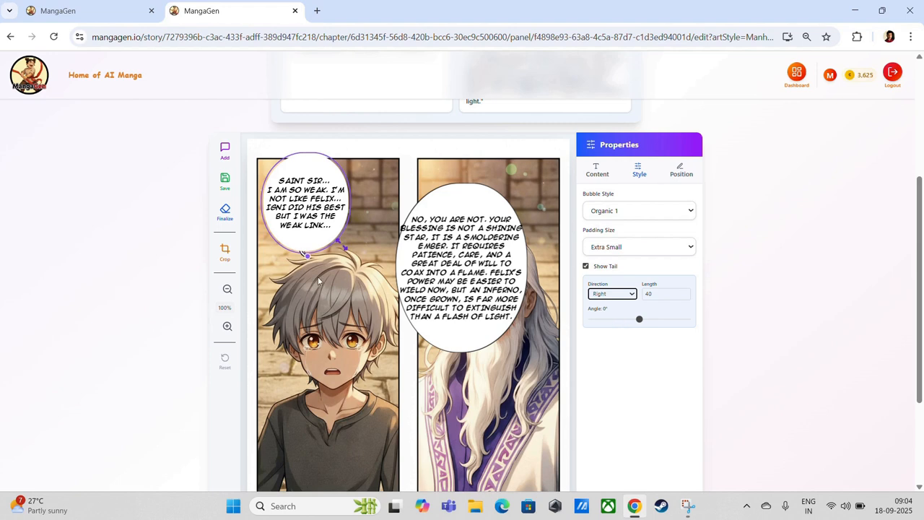
{"action": "mouse_move", "coordinate": [308, 256]}
{"action": "left_mouse_down"}
{"action": "mouse_move", "coordinate": [300, 267]}
{"action": "mouse_move", "coordinate": [299, 246]}
{"action": "mouse_move", "coordinate": [295, 258]}
{"action": "mouse_move", "coordinate": [287, 251]}
{"action": "mouse_move", "coordinate": [297, 258]}
{"action": "left_mouse_up"}
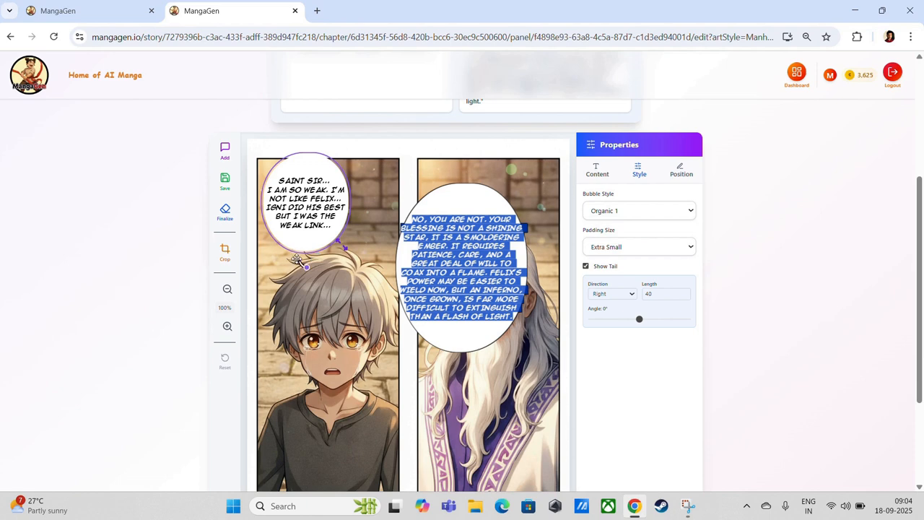
{"action": "left_click_drag", "start_coordinate": [299, 260], "coordinate": [301, 247]}
{"action": "left_click", "coordinate": [301, 247]}
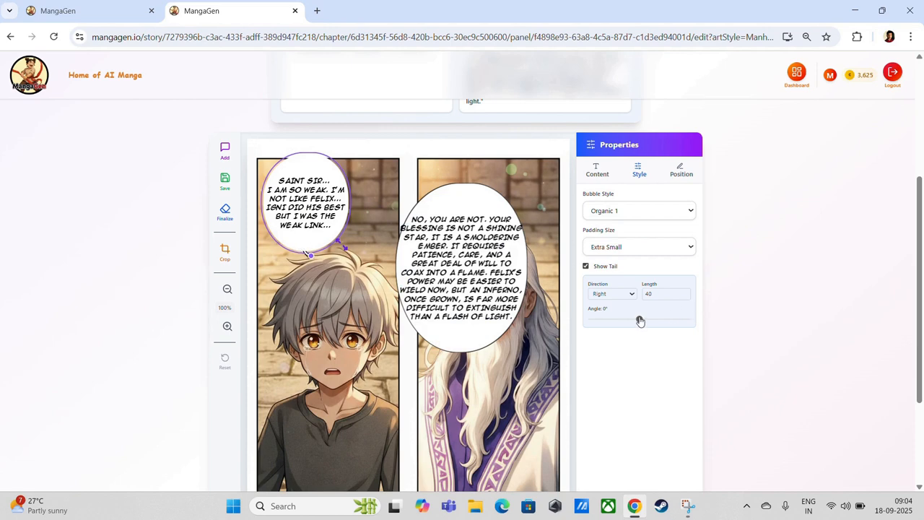
Tilt the tail angle to 4° and deselect the bubble to check the result
{"action": "left_click_drag", "start_coordinate": [639, 320], "coordinate": [646, 318]}
{"action": "left_click", "coordinate": [338, 268]}
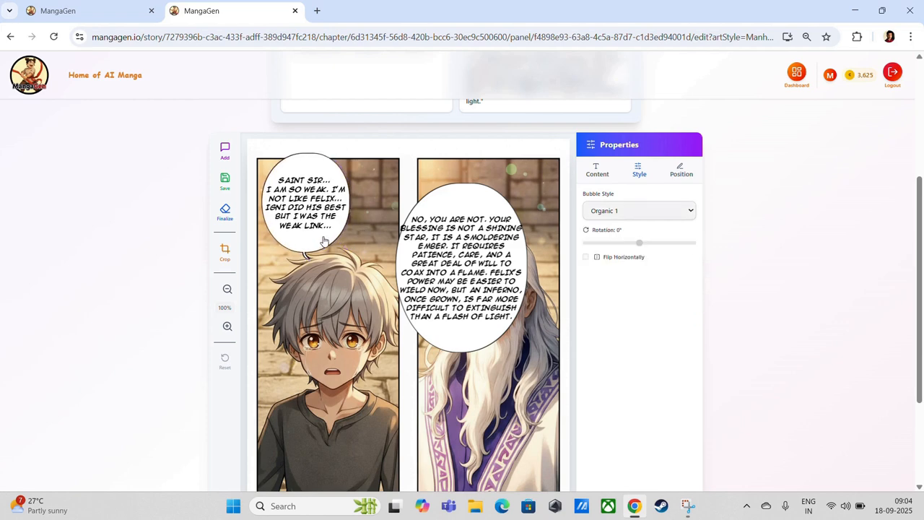
{"action": "left_click", "coordinate": [320, 238]}
{"action": "left_click", "coordinate": [362, 232]}
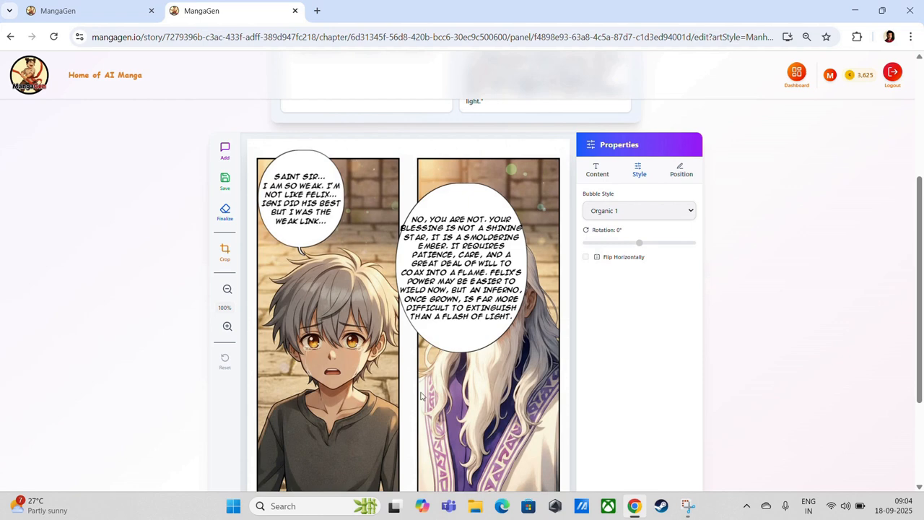
{"action": "left_click", "coordinate": [599, 169]}
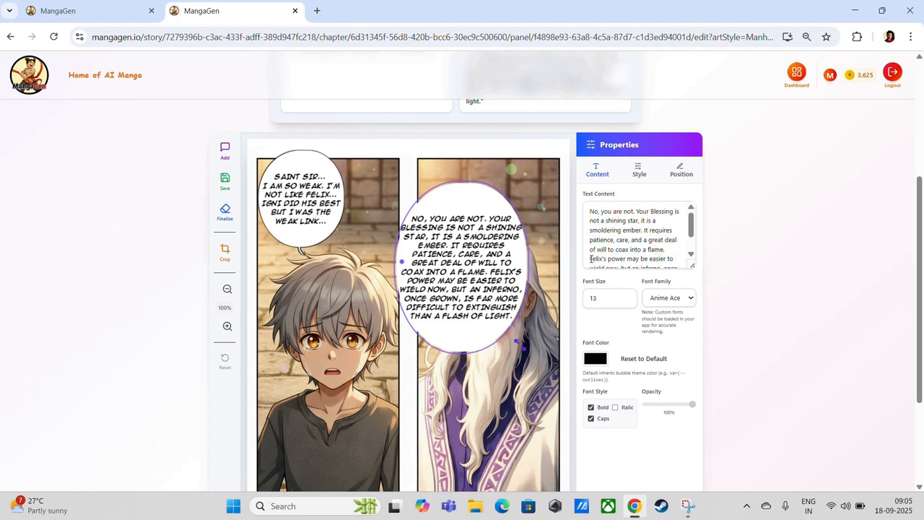
Trim Theron's text: cut the Felix's power sentence and 'No, you are not', replace 'coax' with 'transform'
{"action": "left_click_drag", "start_coordinate": [591, 259], "coordinate": [699, 277]}
{"action": "key", "text": "ctrl+c"}
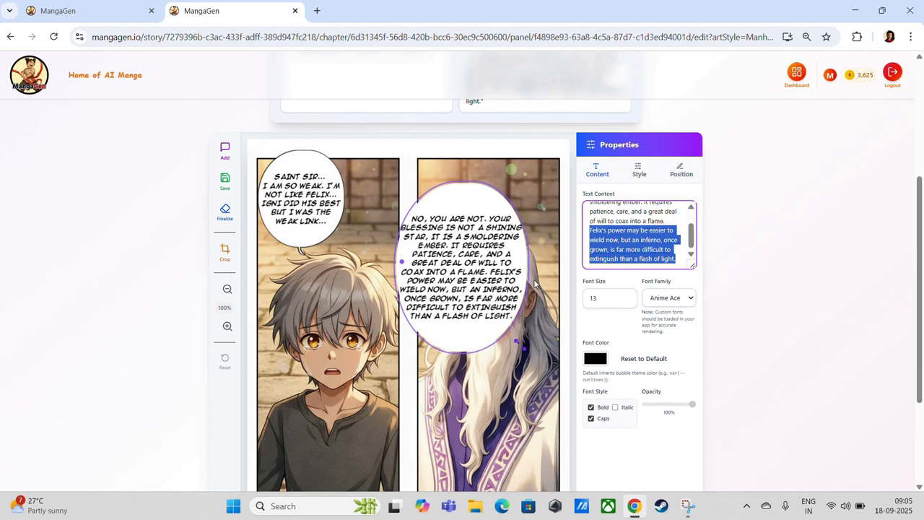
{"action": "key", "text": "BackSpace"}
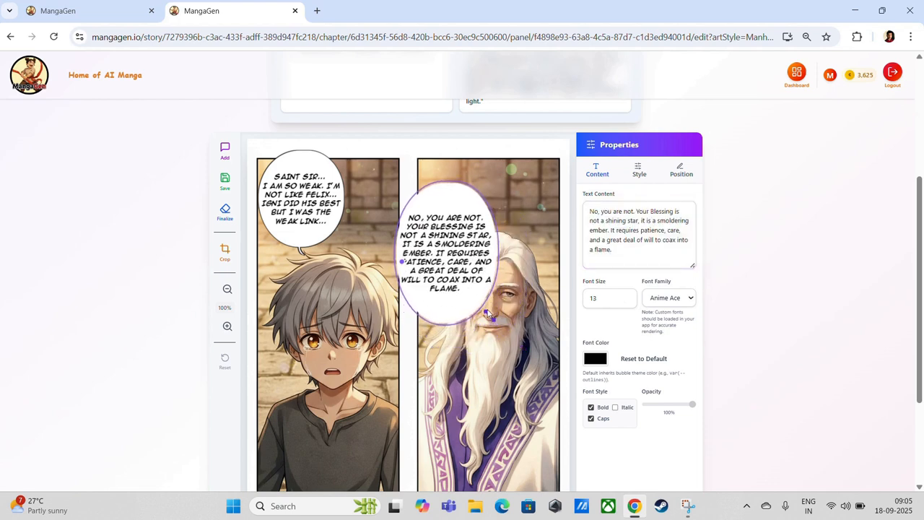
{"action": "scroll", "coordinate": [635, 195], "scroll_direction": "up", "scroll_amount": 2}
{"action": "scroll", "coordinate": [637, 300], "scroll_direction": "down", "scroll_amount": 1}
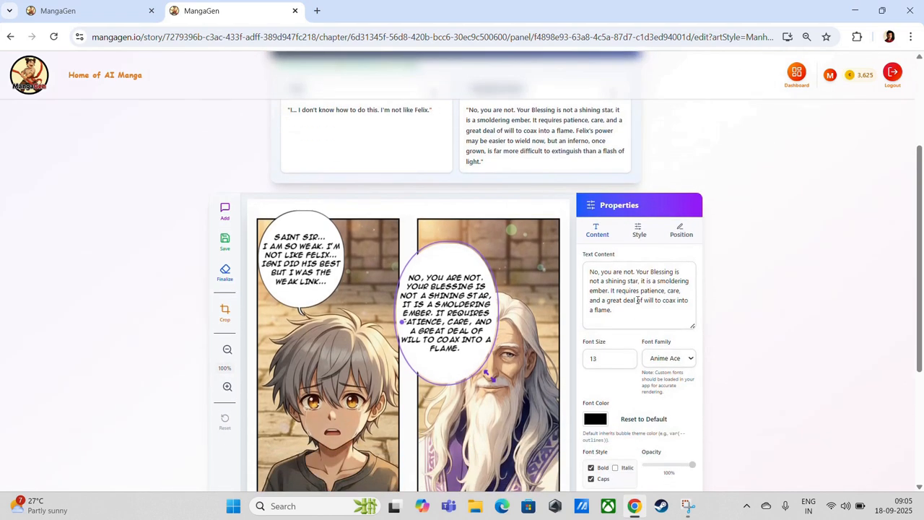
{"action": "left_click_drag", "start_coordinate": [634, 271], "coordinate": [574, 275]}
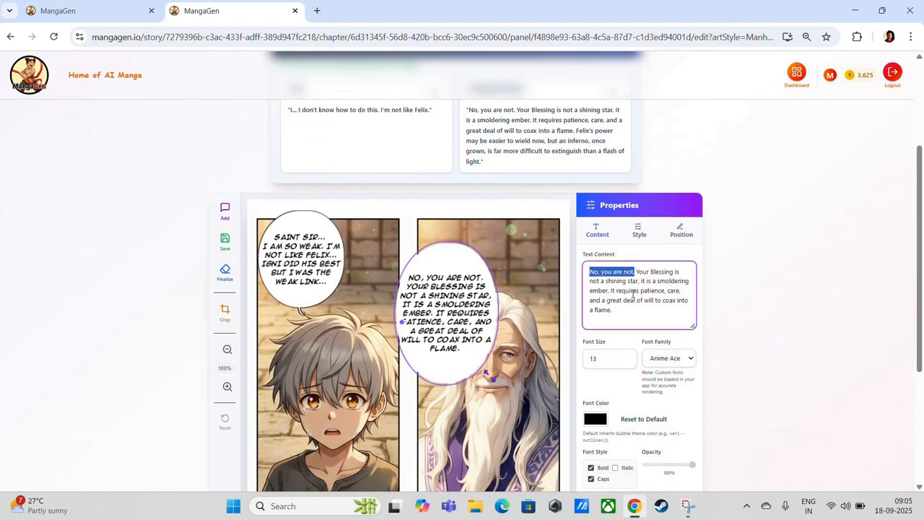
{"action": "key", "text": "BackSpace"}
{"action": "key", "text": "Delete"}
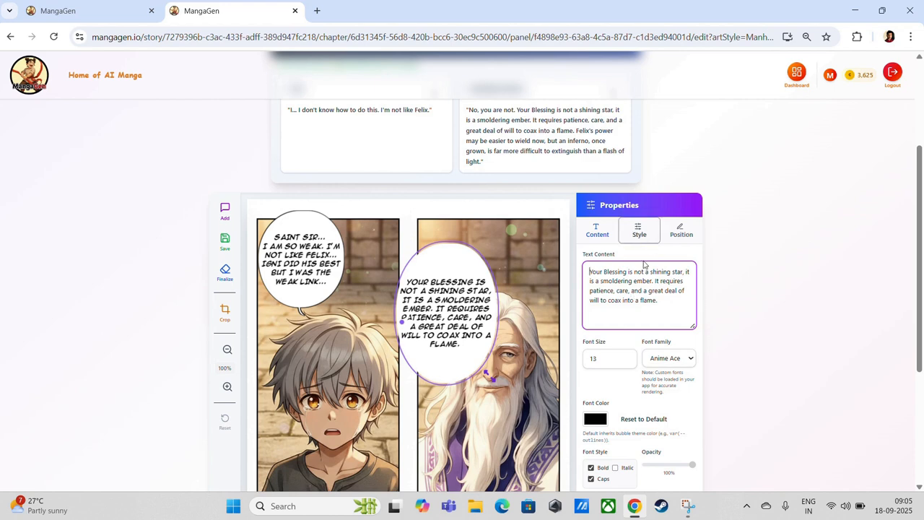
{"action": "double_click", "coordinate": [615, 302]}
{"action": "type", "text": "trans"}
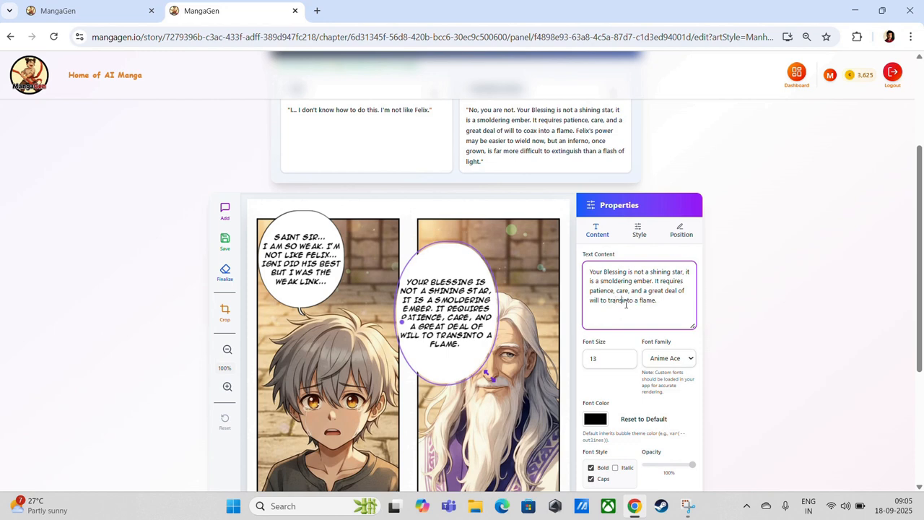
{"action": "type", "text": "form"}
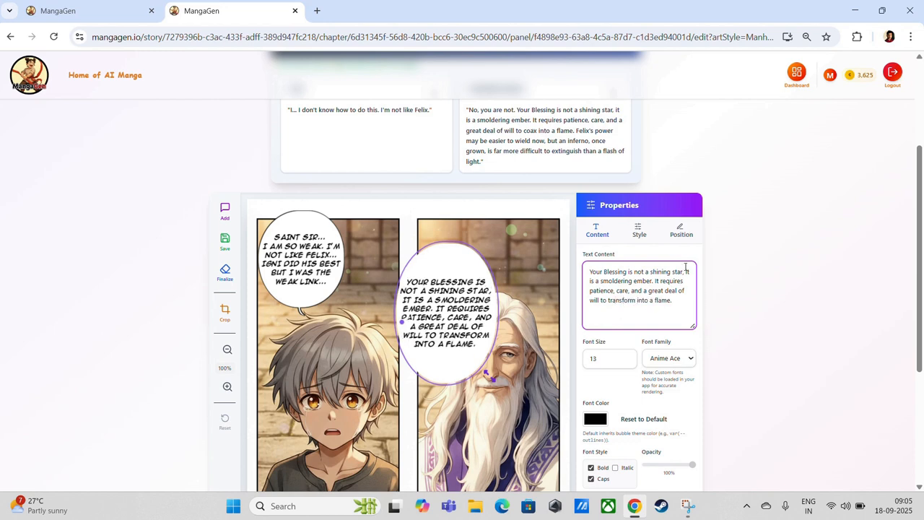
Move Theron's bubble up-left, set font size 12, narrow it and point its tail Right
{"action": "left_click_drag", "start_coordinate": [491, 384], "coordinate": [477, 366]}
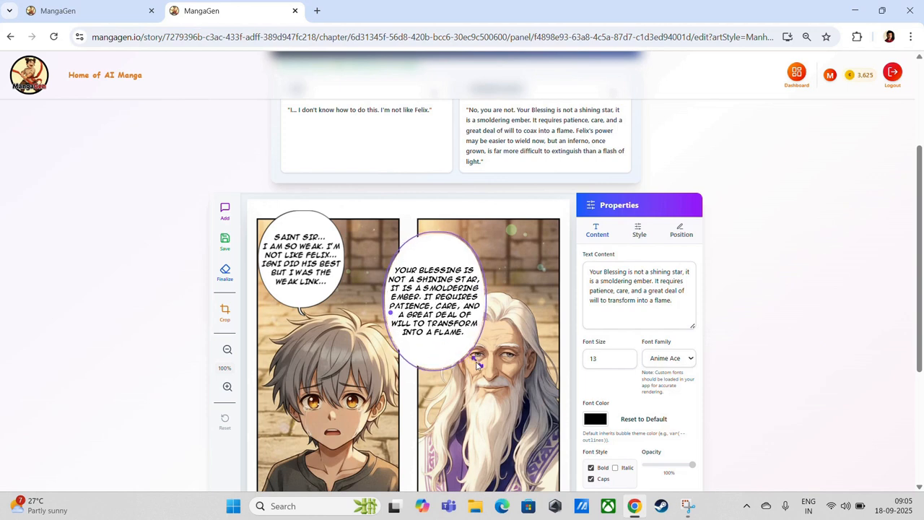
{"action": "left_click", "coordinate": [626, 362]}
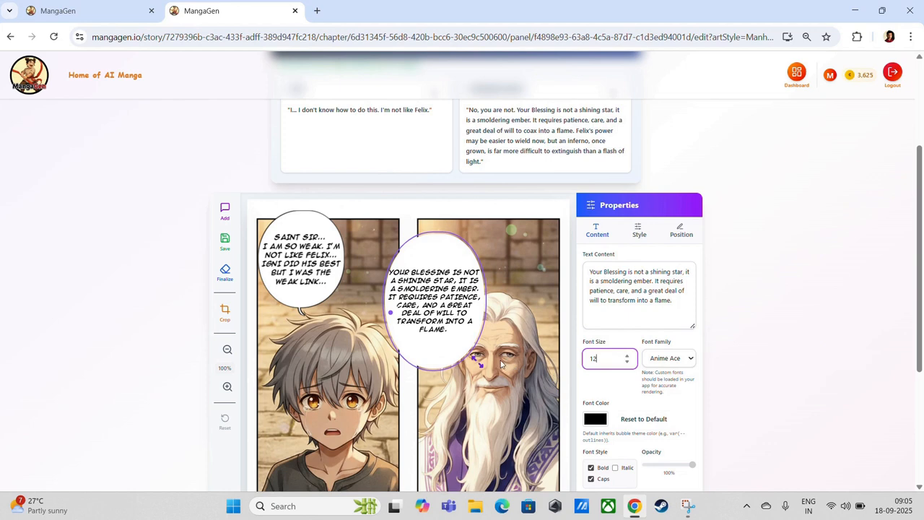
{"action": "left_click_drag", "start_coordinate": [479, 363], "coordinate": [426, 323]}
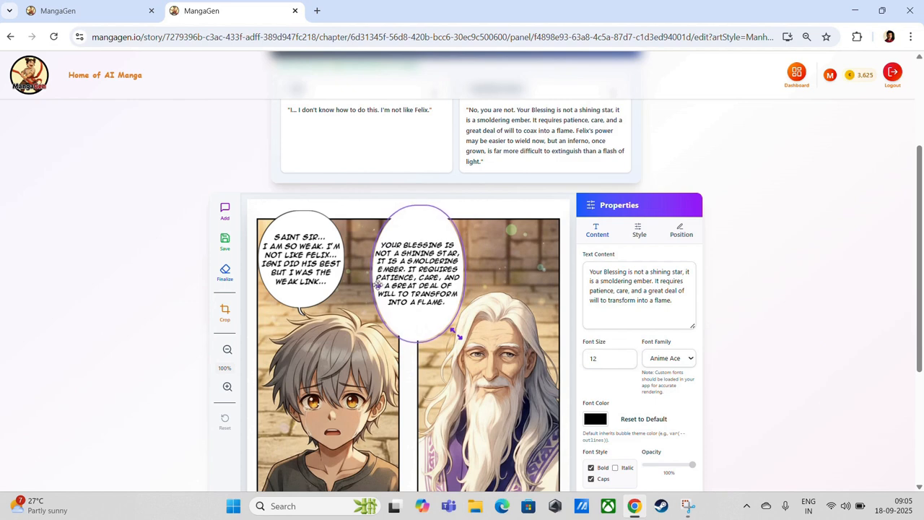
{"action": "left_click_drag", "start_coordinate": [380, 286], "coordinate": [426, 357]}
{"action": "left_click", "coordinate": [638, 231]}
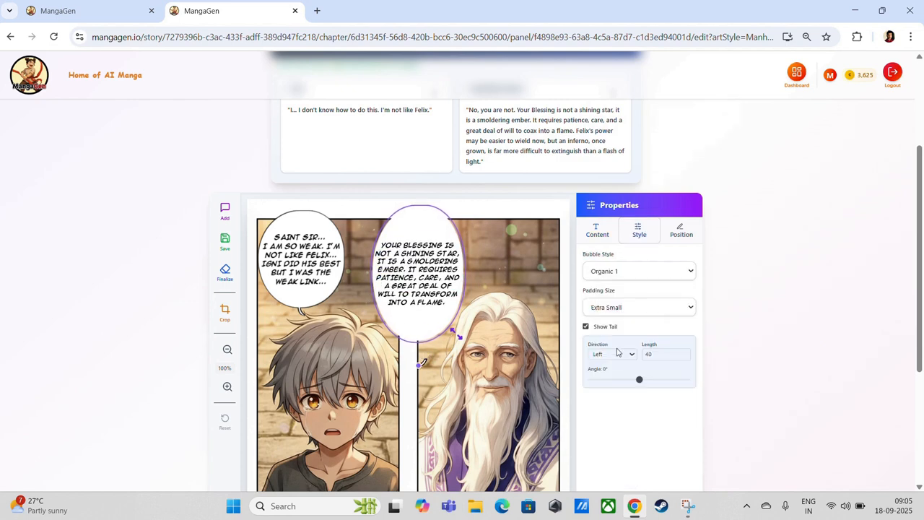
{"action": "left_click", "coordinate": [615, 354]}
{"action": "left_click", "coordinate": [610, 382]}
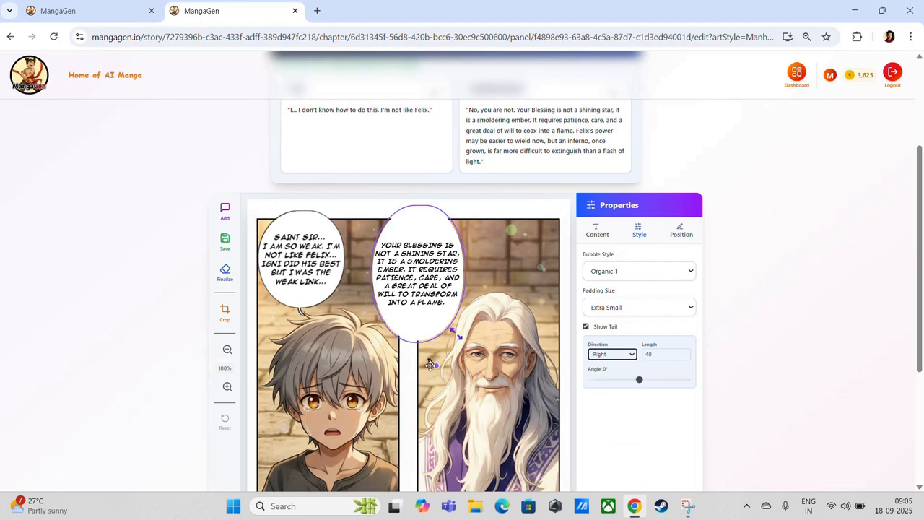
{"action": "left_click_drag", "start_coordinate": [427, 349], "coordinate": [426, 335]}
Create another speech bubble from Lorekeeper Theron's dialogue
{"action": "left_click", "coordinate": [507, 313]}
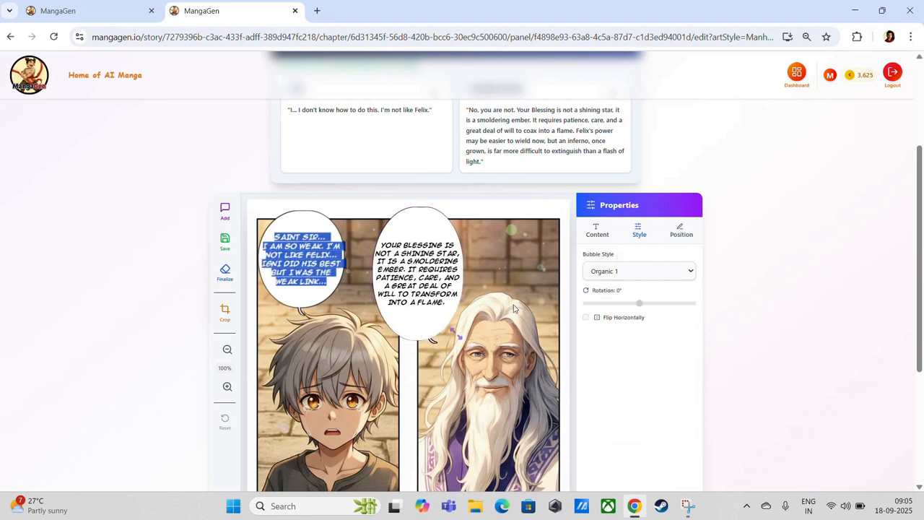
{"action": "double_click", "coordinate": [336, 295]}
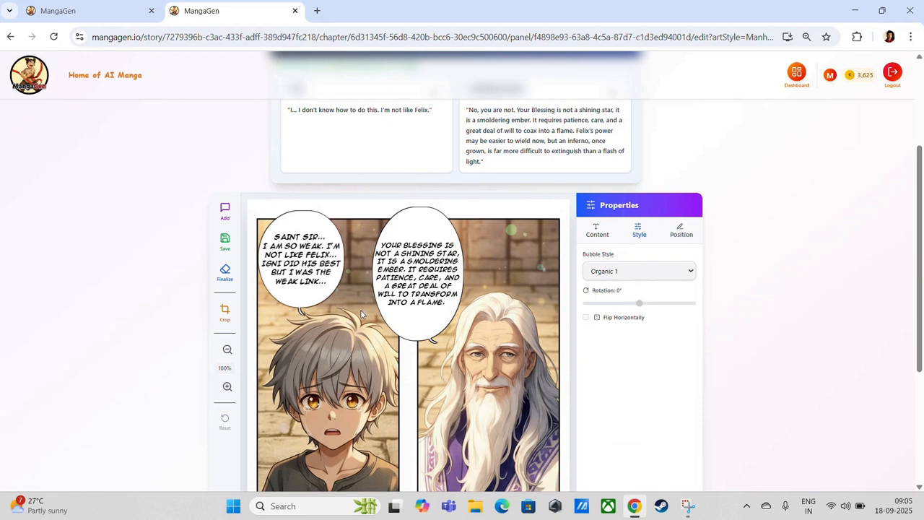
{"action": "scroll", "coordinate": [612, 166], "scroll_direction": "up", "scroll_amount": 1}
{"action": "left_click", "coordinate": [612, 154]}
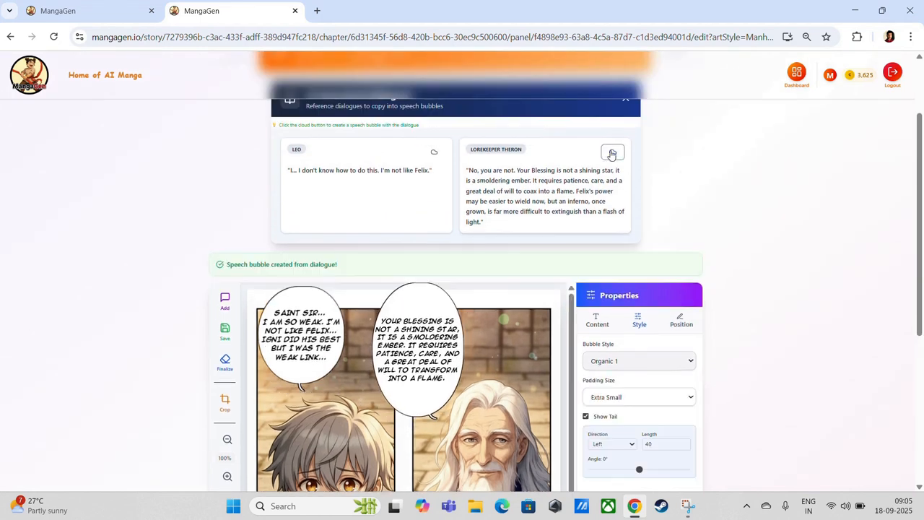
Replace the new bubble's text with only the Felix's power sentence and place it beside the old man
{"action": "left_click", "coordinate": [597, 320]}
{"action": "key", "text": "ctrl+a"}
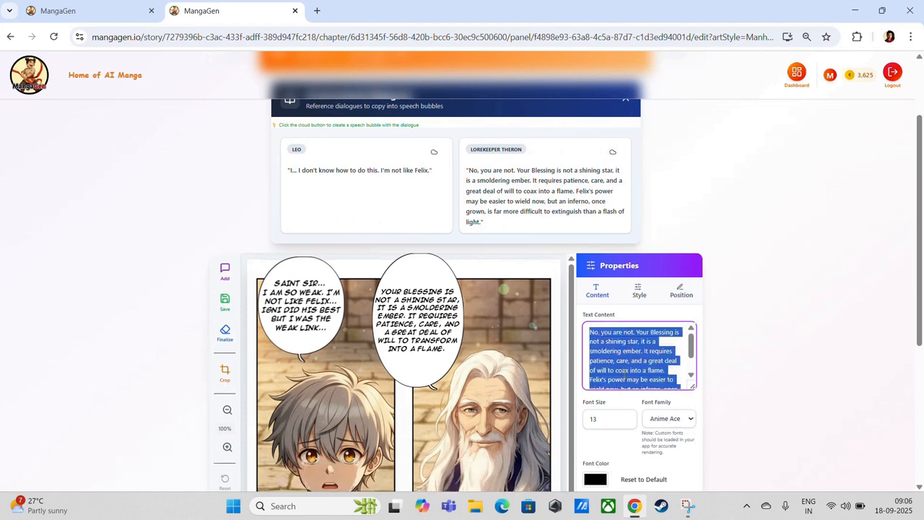
{"action": "key", "text": "ctrl+v"}
{"action": "scroll", "coordinate": [312, 419], "scroll_direction": "down", "scroll_amount": 3}
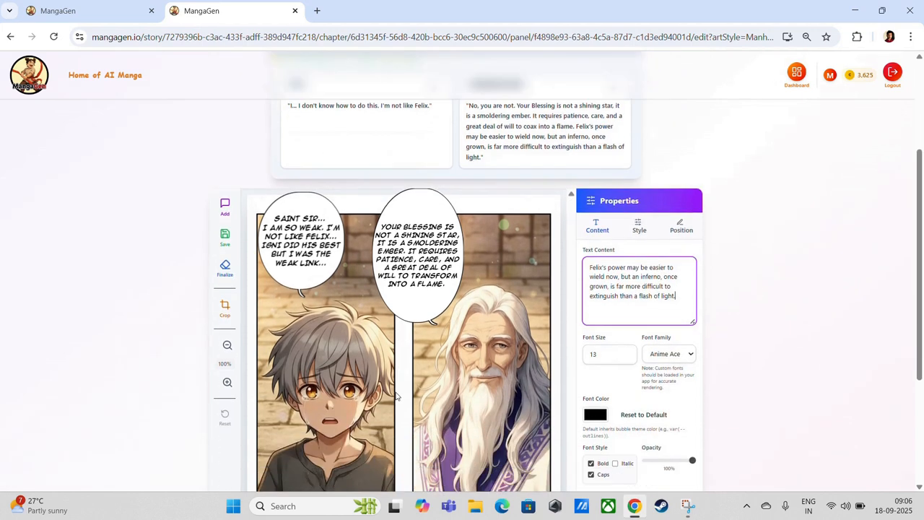
{"action": "left_click_drag", "start_coordinate": [318, 448], "coordinate": [449, 318]}
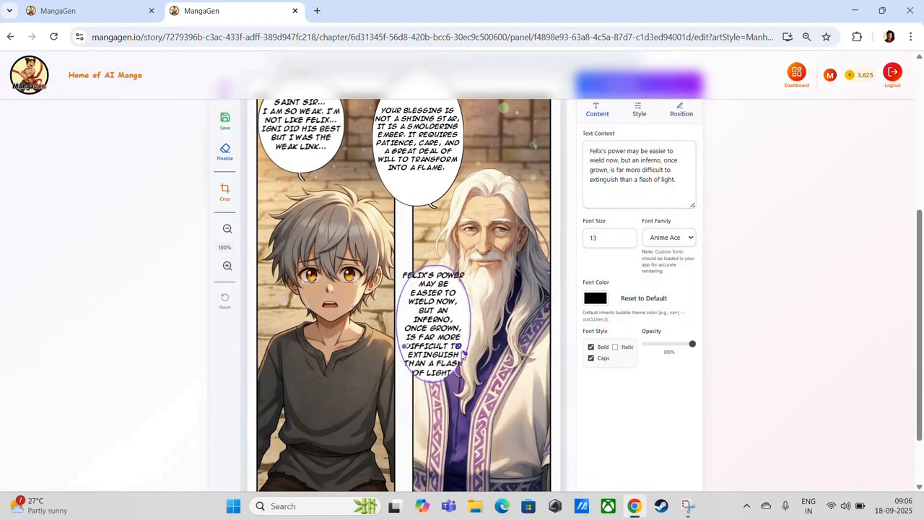
Set the bubble's font size to 12, make it narrower and taller, and angle its tail to -88°
{"action": "left_click", "coordinate": [627, 240]}
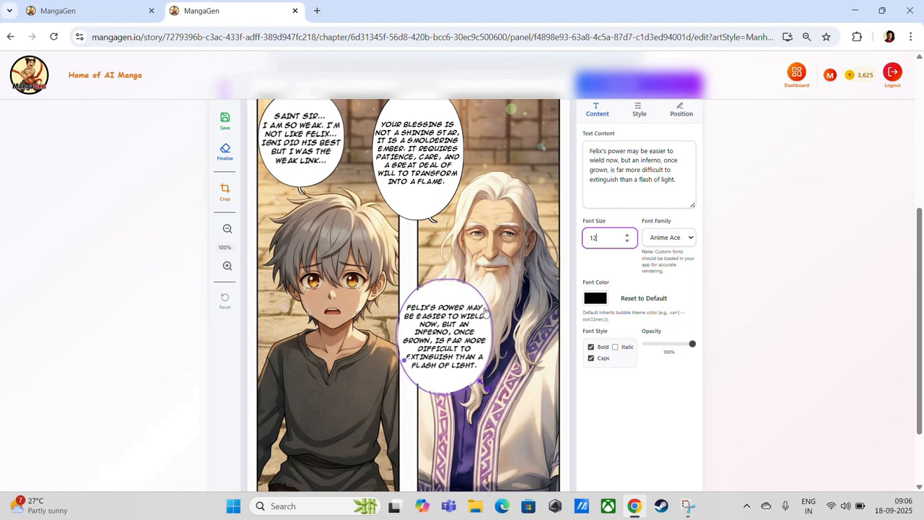
{"action": "left_click", "coordinate": [627, 234]}
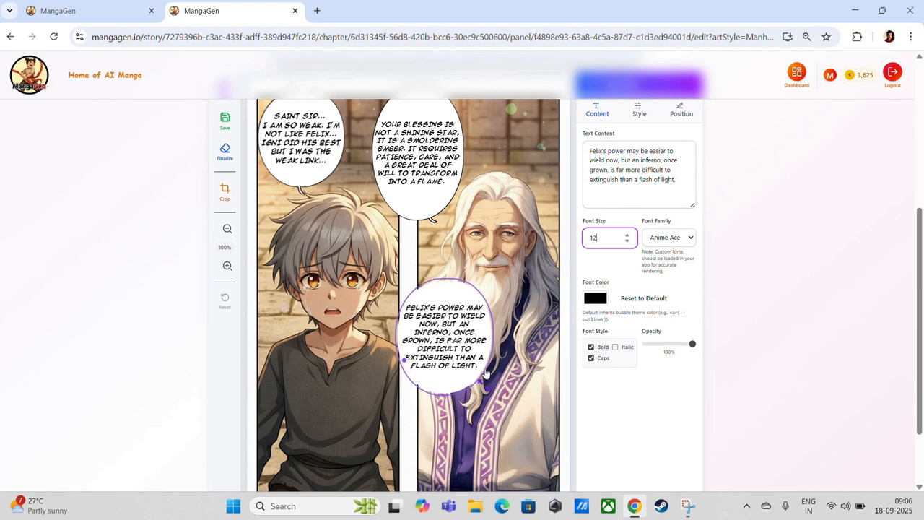
{"action": "left_click", "coordinate": [627, 241]}
{"action": "left_click_drag", "start_coordinate": [485, 381], "coordinate": [493, 321]}
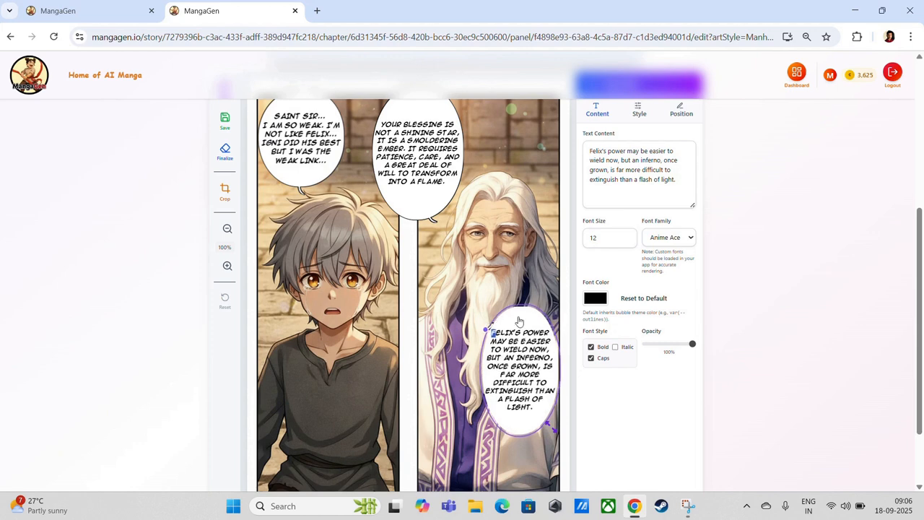
{"action": "left_click", "coordinate": [638, 109]}
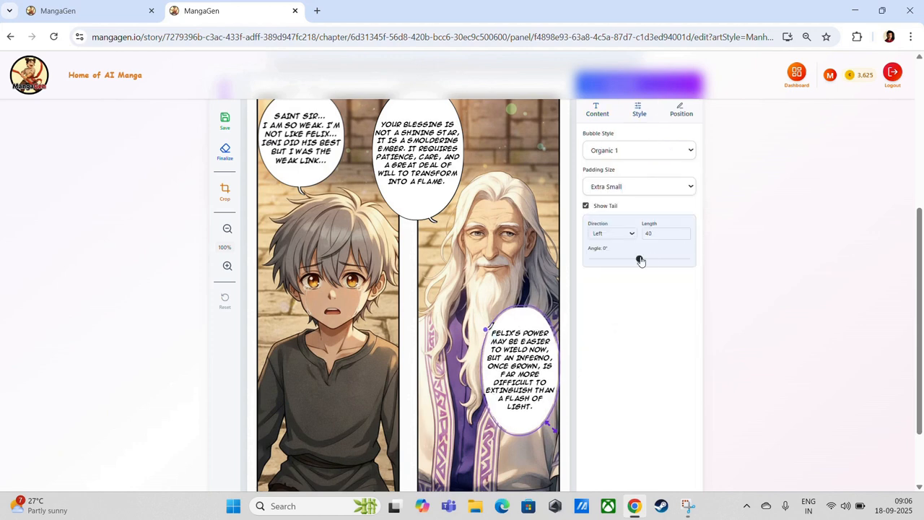
{"action": "left_click_drag", "start_coordinate": [640, 261], "coordinate": [616, 254]}
{"action": "left_click_drag", "start_coordinate": [488, 317], "coordinate": [500, 315]}
{"action": "left_click", "coordinate": [513, 288]}
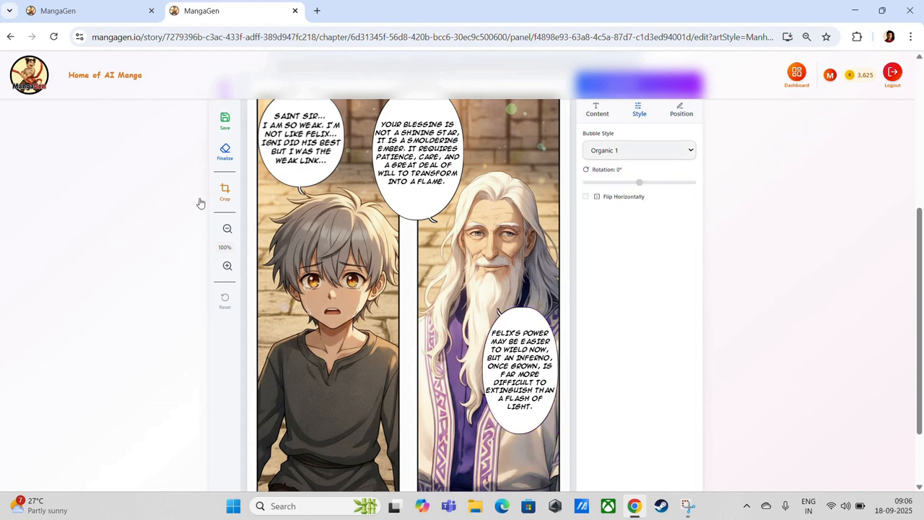
Save Panel 2 with Leo's and both Theron bubbles as a composite image (100KB)
{"action": "scroll", "coordinate": [252, 121], "scroll_direction": "up", "scroll_amount": 1}
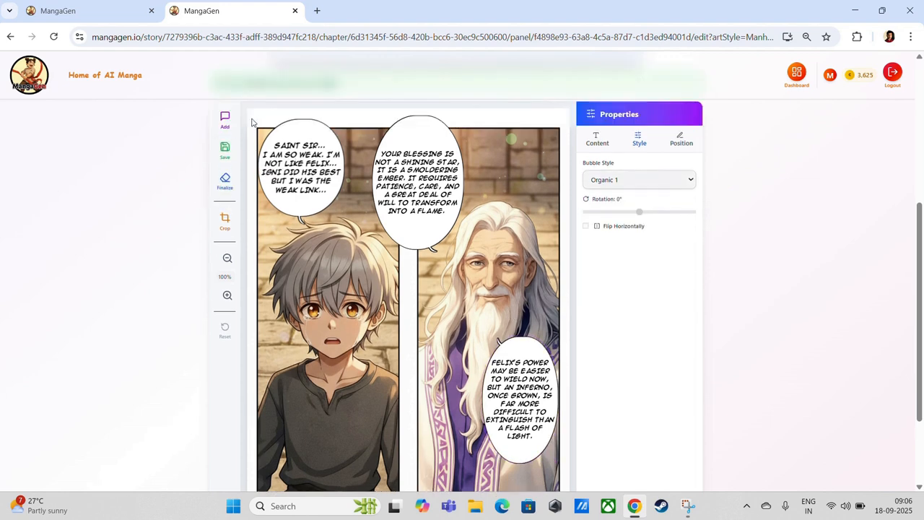
{"action": "scroll", "coordinate": [225, 194], "scroll_direction": "down", "scroll_amount": 1}
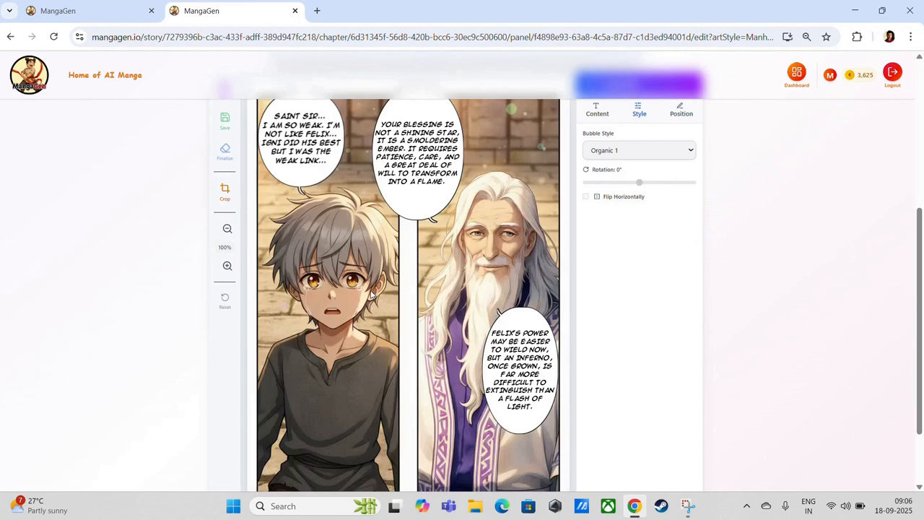
{"action": "scroll", "coordinate": [370, 295], "scroll_direction": "up", "scroll_amount": 1}
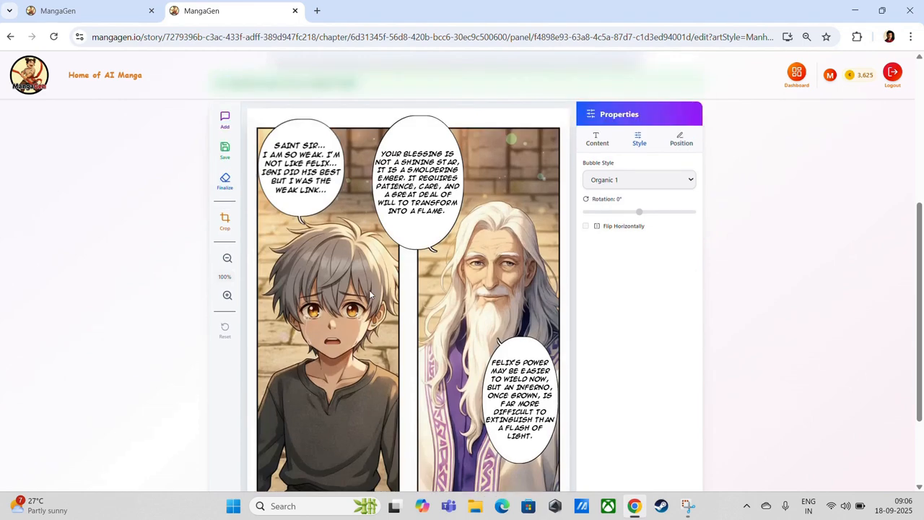
{"action": "scroll", "coordinate": [368, 290], "scroll_direction": "up", "scroll_amount": 1}
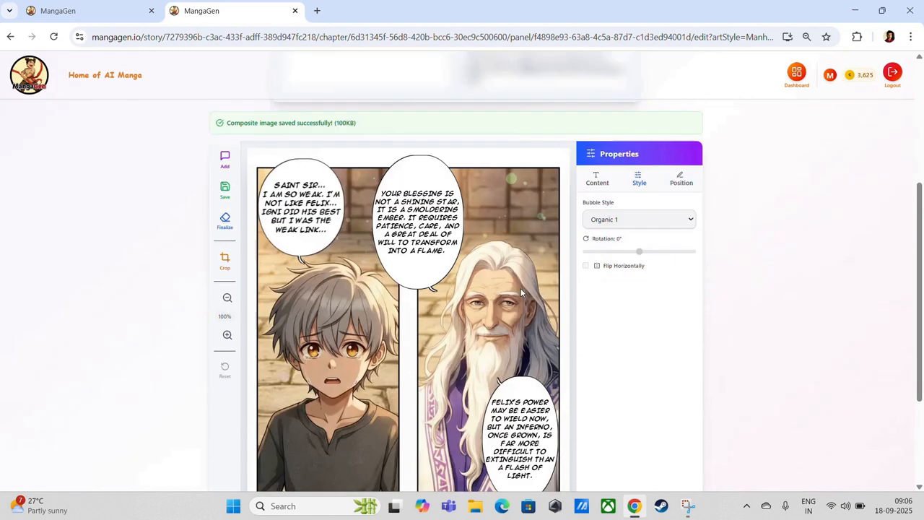
{"action": "scroll", "coordinate": [521, 288], "scroll_direction": "down", "scroll_amount": 2}
{"action": "scroll", "coordinate": [138, 55], "scroll_direction": "up", "scroll_amount": 4}
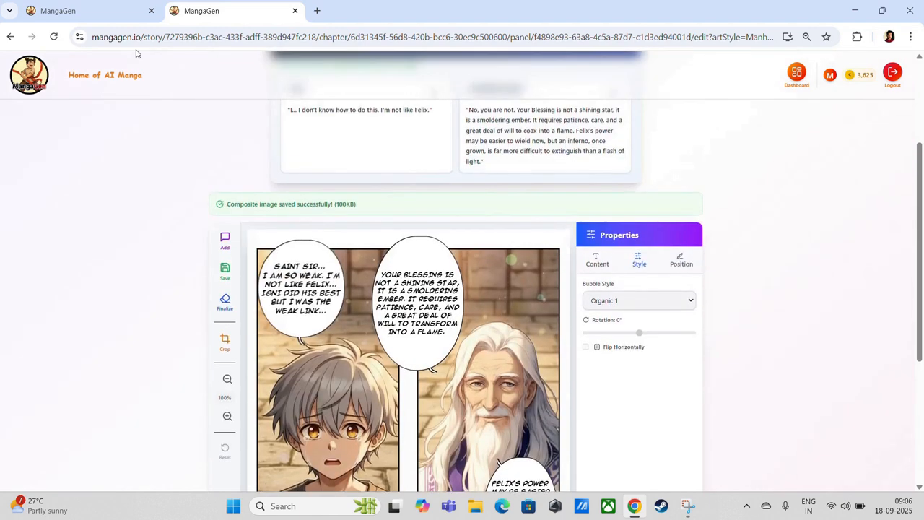
Close the extra tab, check Panel 2's three bubbles in Reader View, then go back to the Neomon 4 chapter editor
{"action": "left_click", "coordinate": [294, 11]}
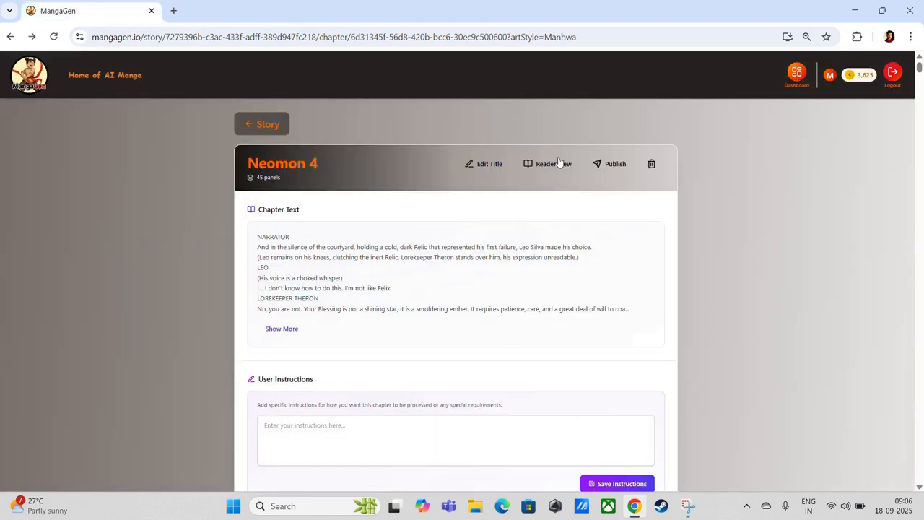
{"action": "left_click", "coordinate": [552, 164]}
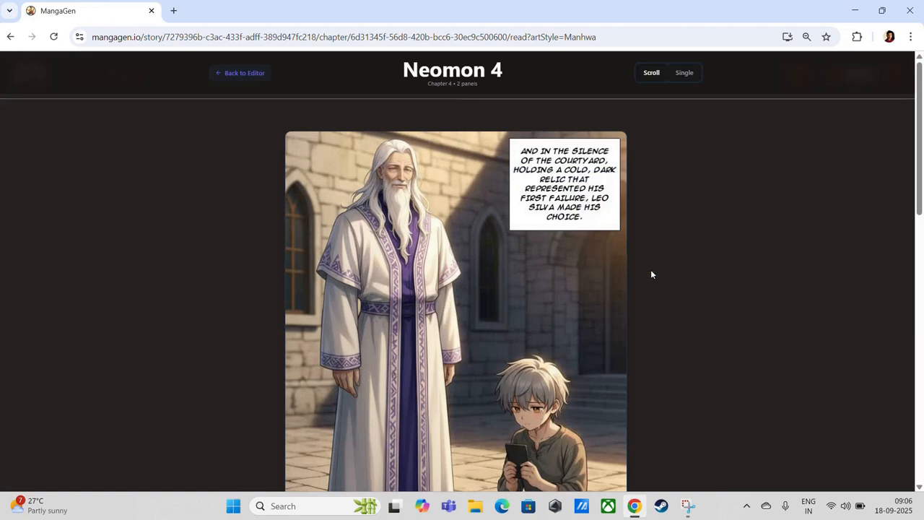
{"action": "scroll", "coordinate": [651, 274], "scroll_direction": "down", "scroll_amount": 8}
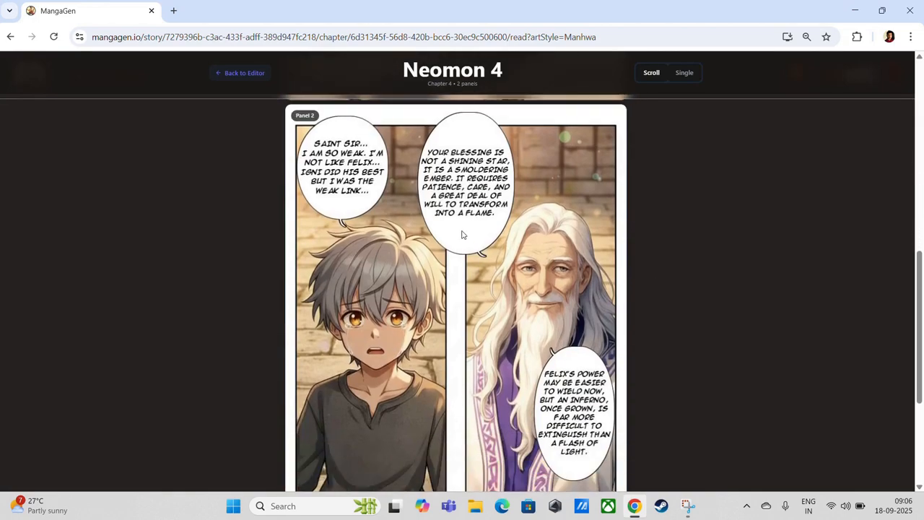
{"action": "scroll", "coordinate": [530, 238], "scroll_direction": "down", "scroll_amount": 3}
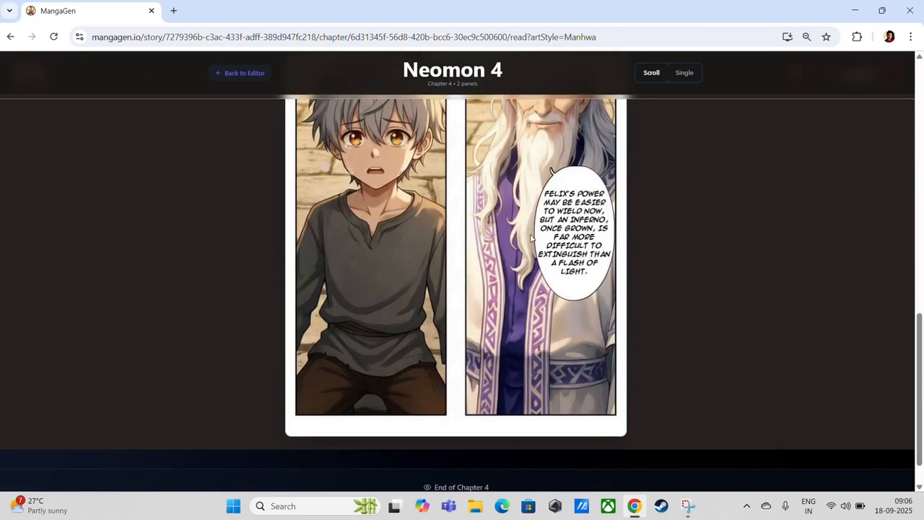
{"action": "scroll", "coordinate": [530, 238], "scroll_direction": "up", "scroll_amount": 3}
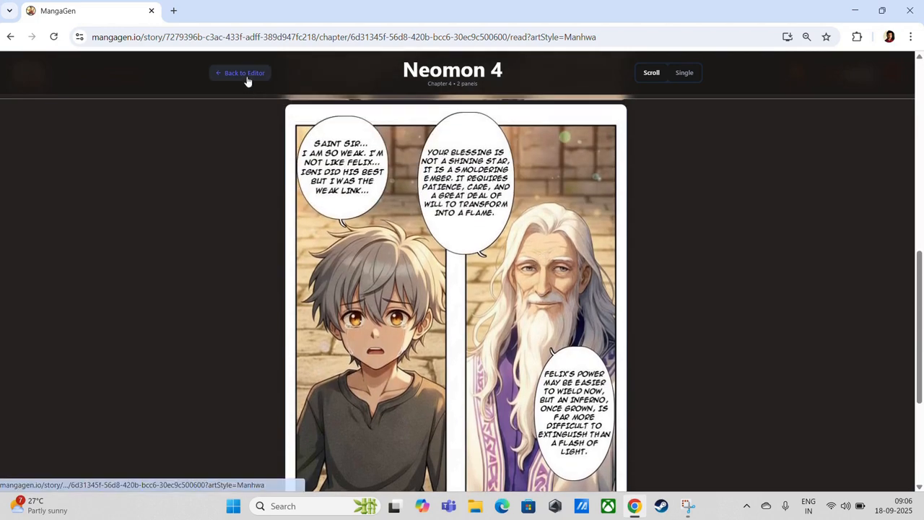
{"action": "left_click", "coordinate": [245, 74]}
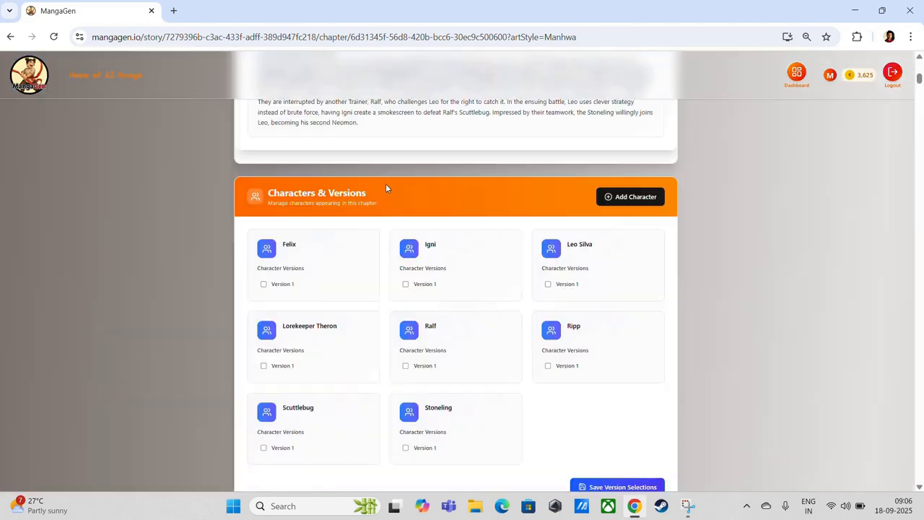